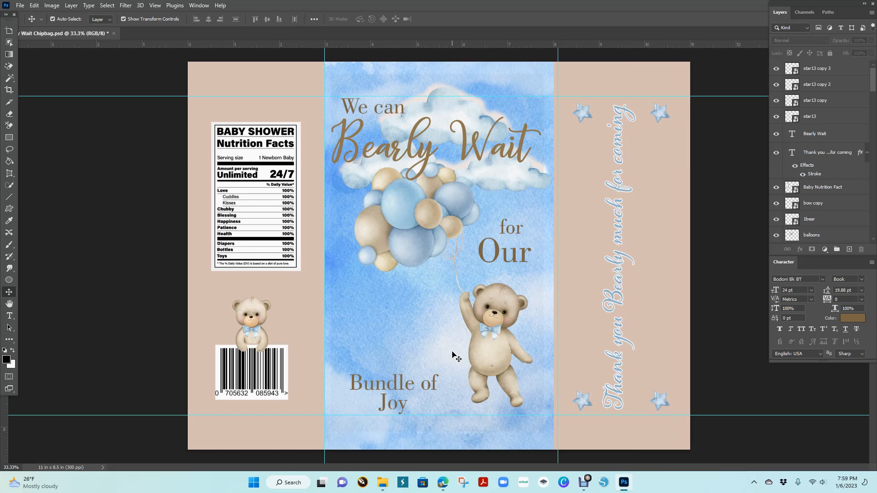
# Align the vertical guide with the blue panel's right edge and place the 16weeks2023 ultrasound image over the lower part of the design
pyautogui.moveTo(556, 343); pyautogui.dragTo(553, 342)
pyautogui.click(383, 487)
pyautogui.moveTo(299, 359); pyautogui.dragTo(636, 320)
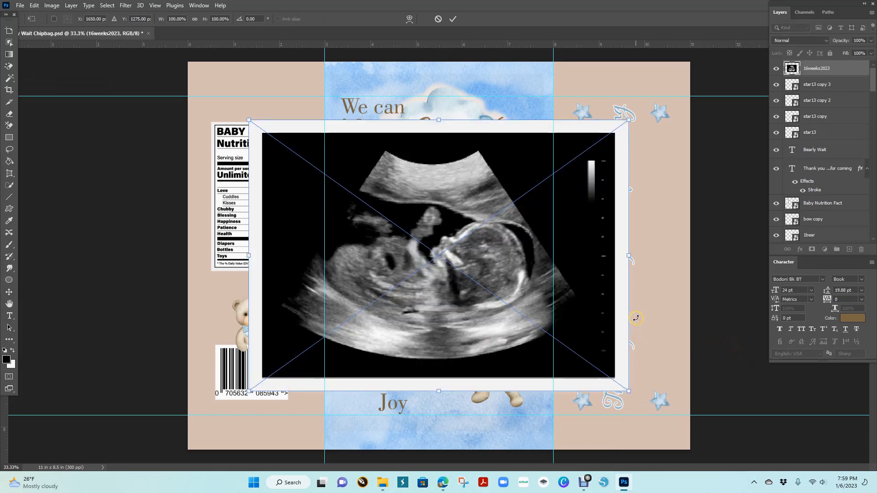
pyautogui.click(439, 328)
pyautogui.moveTo(457, 310); pyautogui.dragTo(457, 337)
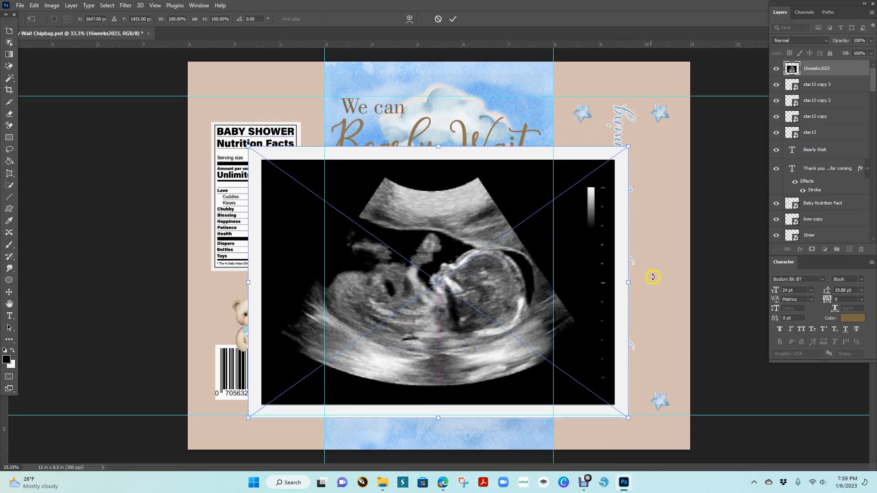
pyautogui.doubleClick(570, 298)
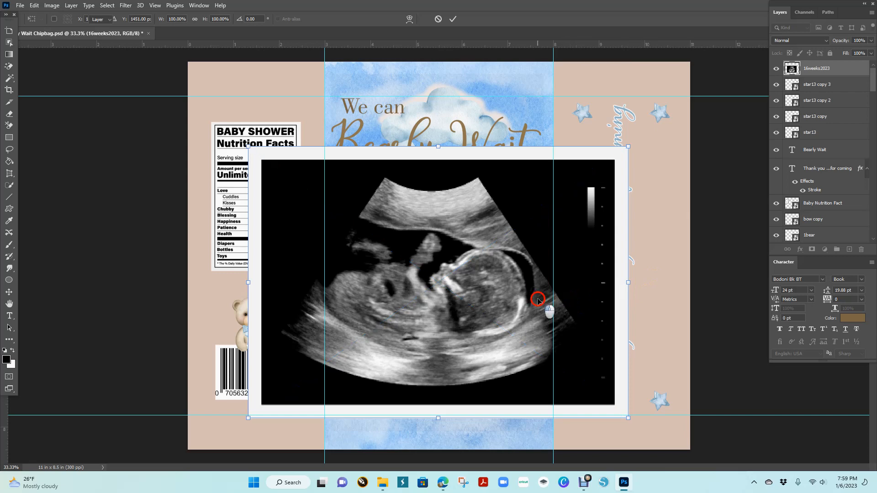
pyautogui.click(717, 241)
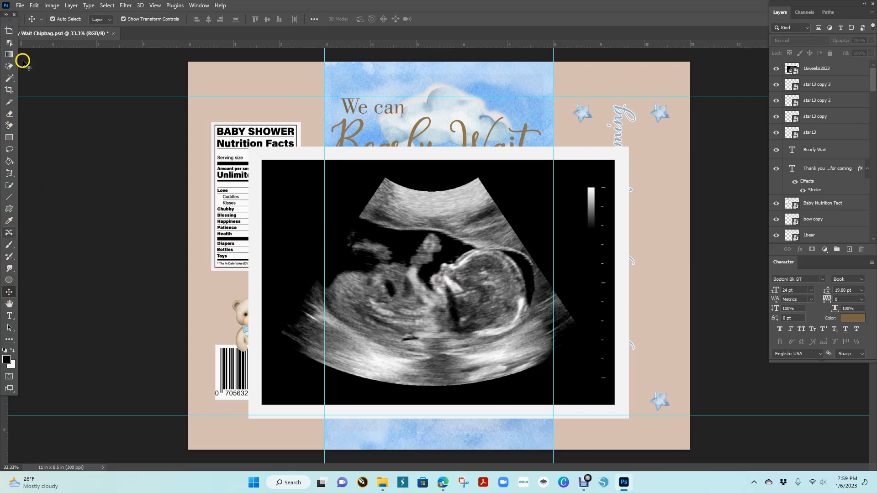
# Mask the ultrasound image with a circular frame spanning the blue panel's width between the two vertical guides, using the Frame tool
pyautogui.click(11, 343)
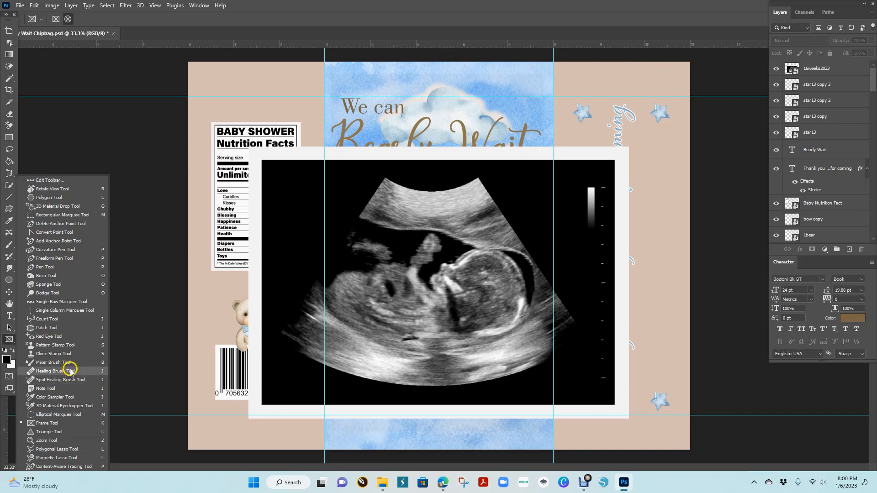
pyautogui.click(47, 424)
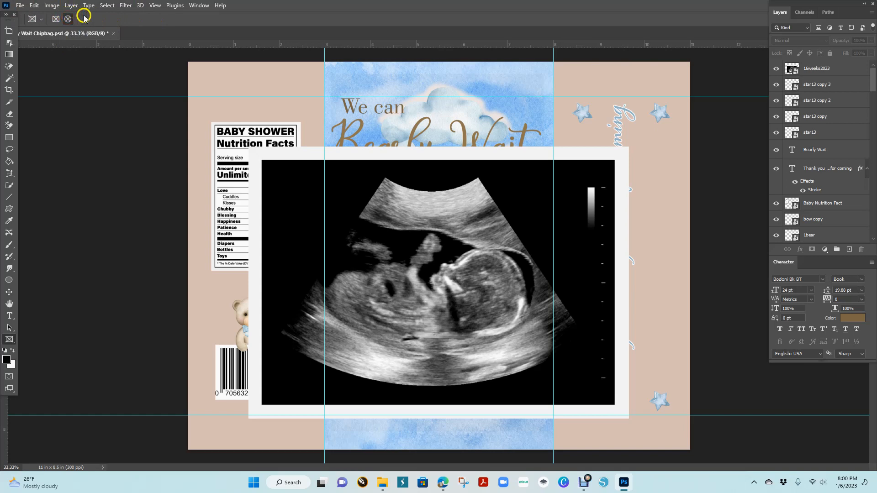
pyautogui.click(67, 18)
pyautogui.click(155, 5)
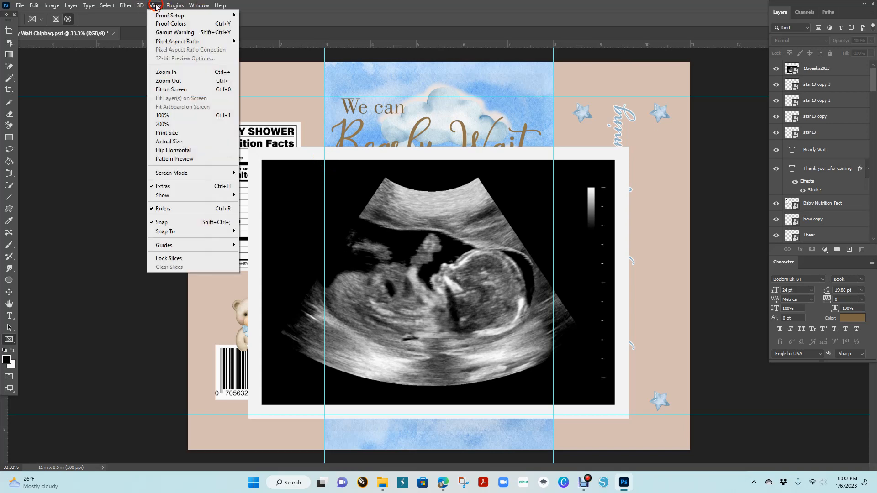
pyautogui.click(177, 72)
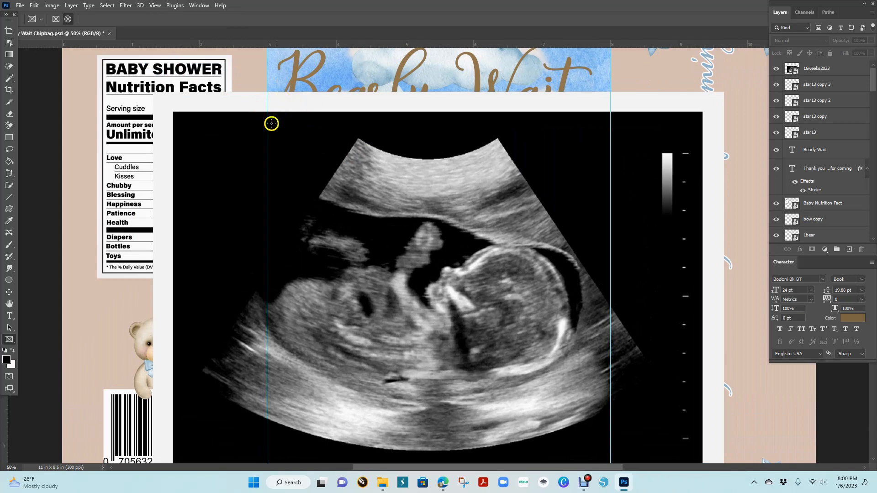
pyautogui.moveTo(267, 111)
pyautogui.mouseDown()
pyautogui.moveTo(361, 188)
pyautogui.moveTo(448, 285)
pyautogui.moveTo(572, 374)
pyautogui.moveTo(602, 406)
pyautogui.moveTo(614, 444)
pyautogui.moveTo(625, 438)
pyautogui.moveTo(647, 458)
pyautogui.mouseUp()
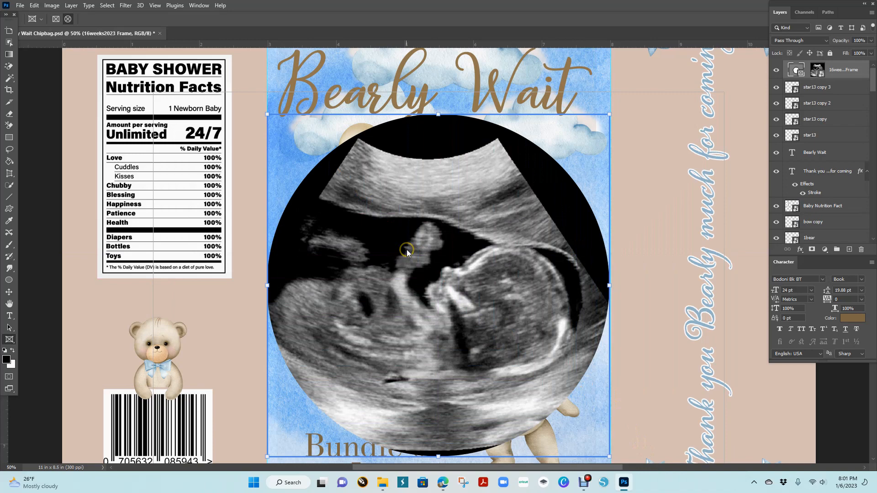
# Stretch the ultrasound image inside the circular frame to about 101% width and 107% height, and shift it slightly to recenter it
pyautogui.click(155, 5)
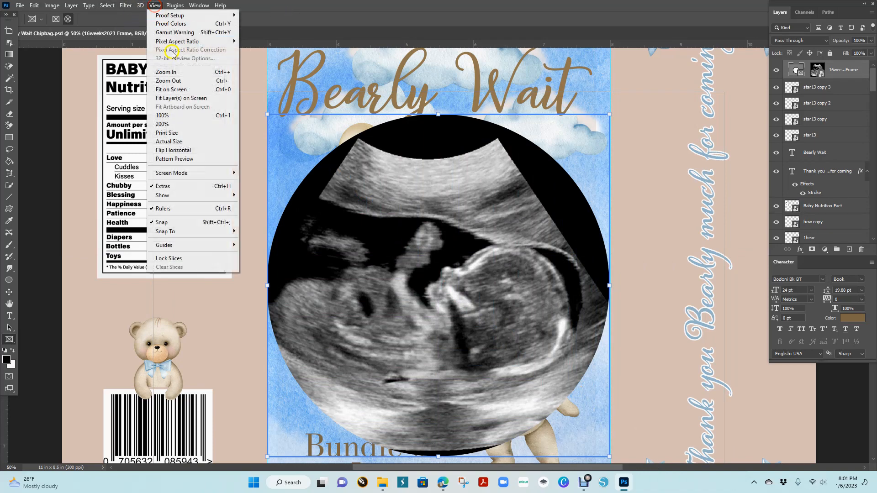
pyautogui.click(177, 81)
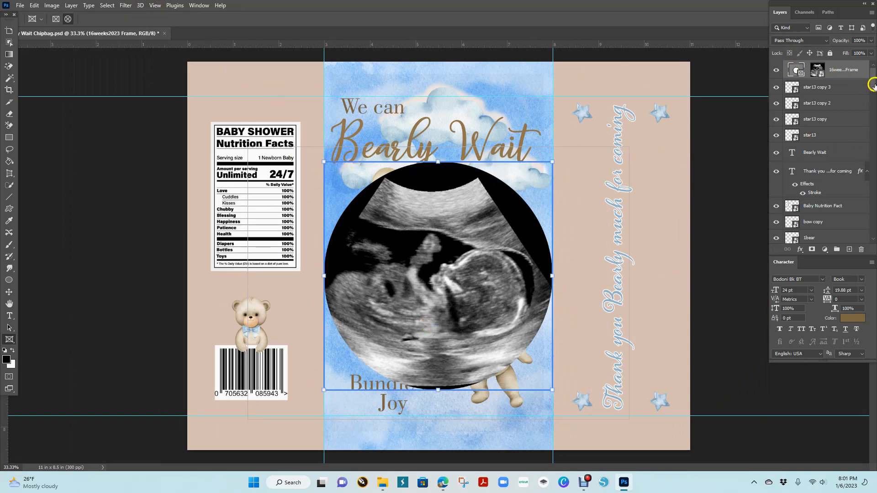
pyautogui.click(819, 71)
pyautogui.click(10, 292)
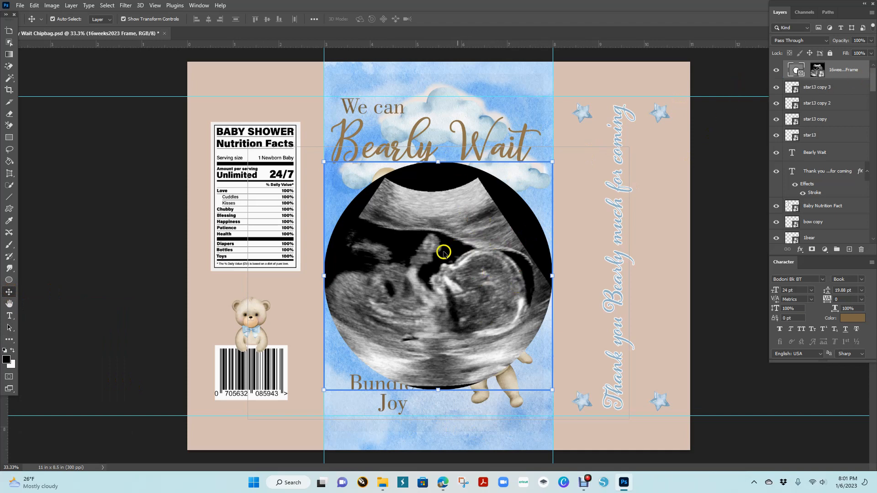
pyautogui.click(471, 227)
pyautogui.click(818, 67)
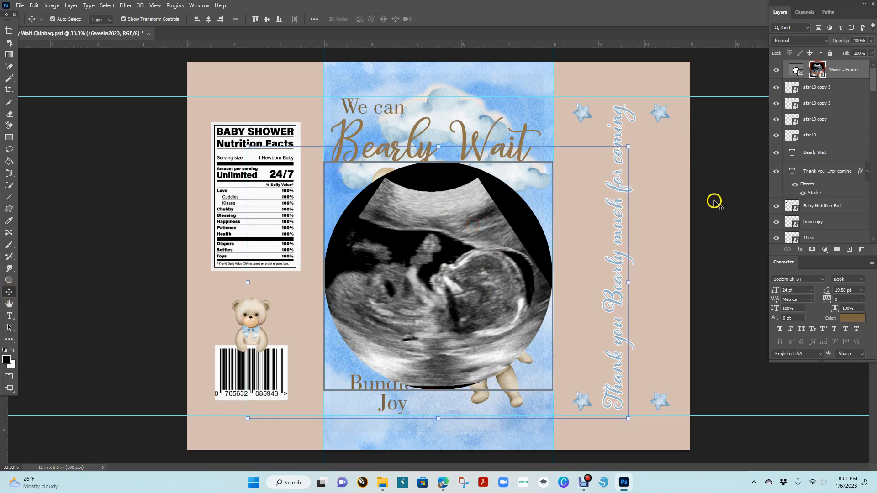
pyautogui.moveTo(630, 282)
pyautogui.mouseDown()
pyautogui.moveTo(648, 284)
pyautogui.moveTo(616, 284)
pyautogui.moveTo(631, 286)
pyautogui.mouseUp()
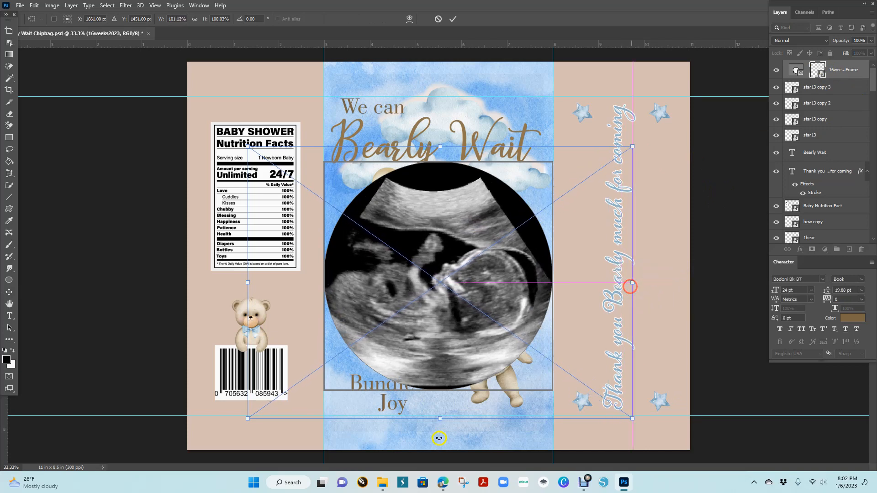
pyautogui.moveTo(439, 418); pyautogui.dragTo(439, 439)
pyautogui.moveTo(459, 218); pyautogui.dragTo(462, 216)
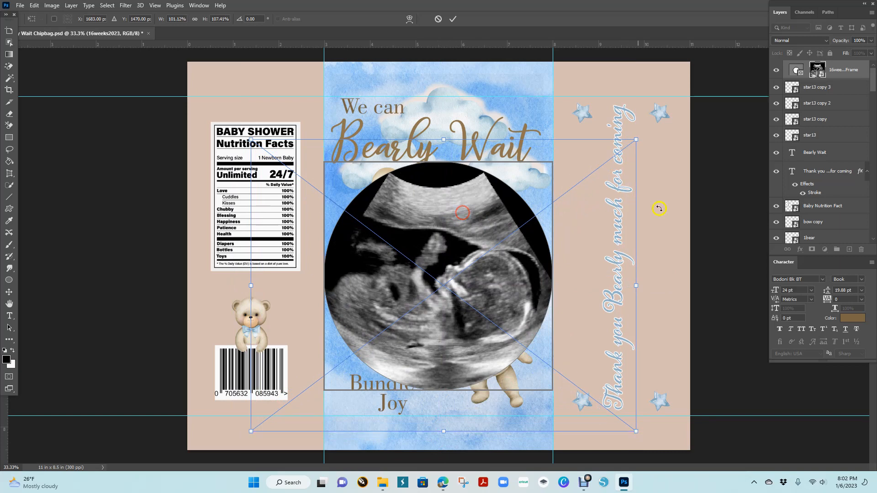
pyautogui.doubleClick(478, 284)
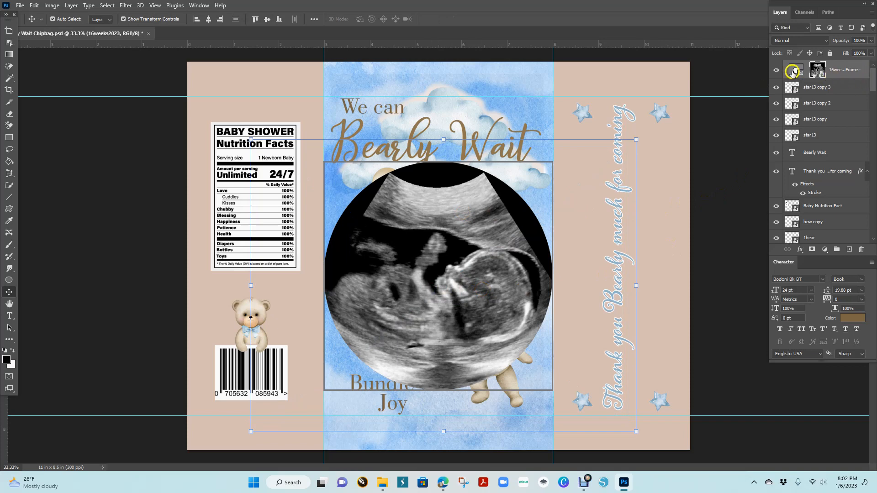
# Convert the whole circular ultrasound frame to a smart object
pyautogui.click(795, 69)
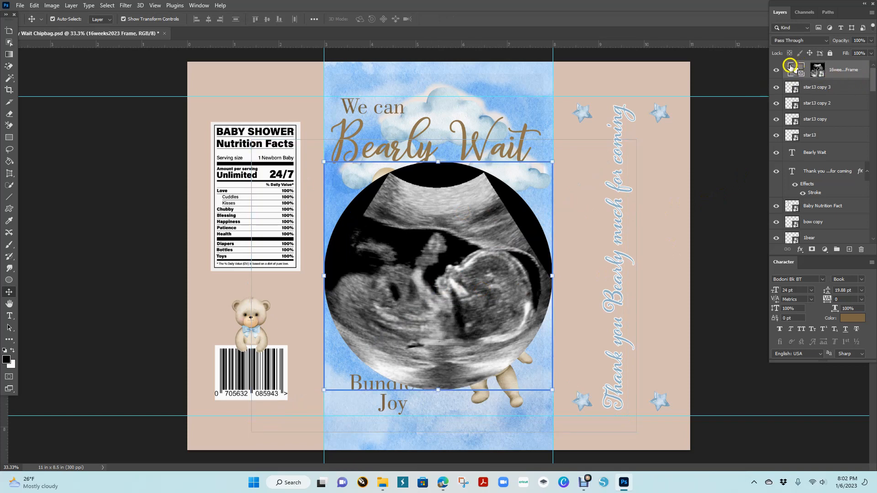
pyautogui.rightClick(847, 78)
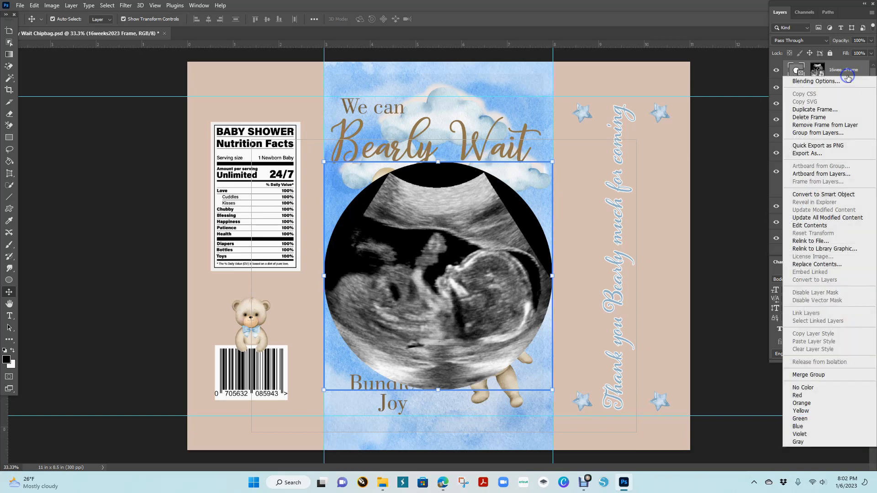
pyautogui.click(812, 194)
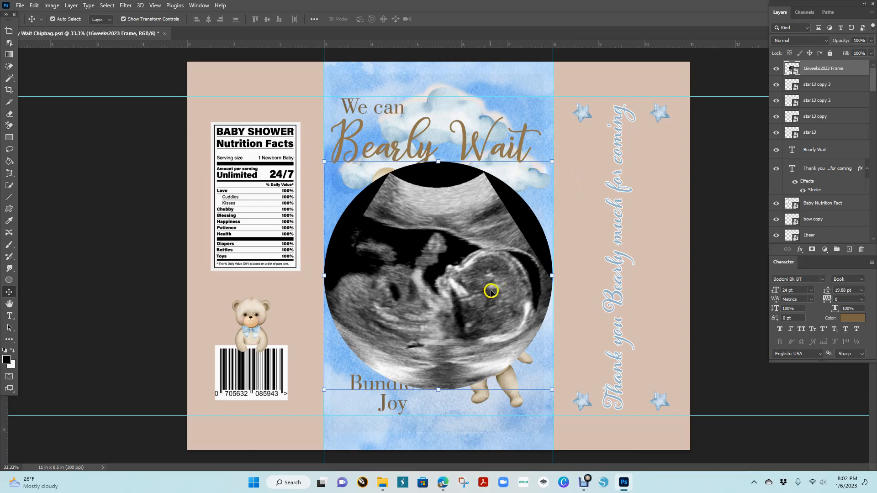
# Try to resize and reposition the circular ultrasound smart object over the blue panel
pyautogui.moveTo(483, 293)
pyautogui.mouseDown()
pyautogui.moveTo(495, 292)
pyautogui.moveTo(451, 279)
pyautogui.moveTo(483, 281)
pyautogui.mouseUp()
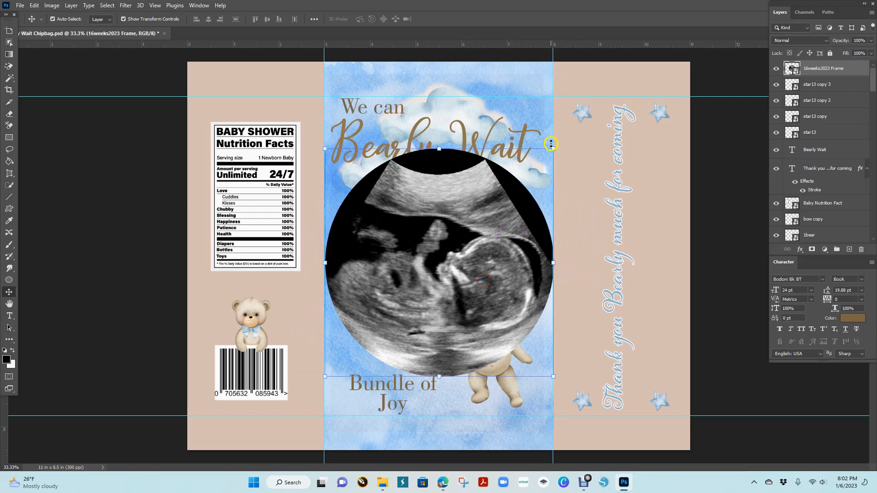
pyautogui.moveTo(552, 149); pyautogui.dragTo(552, 177)
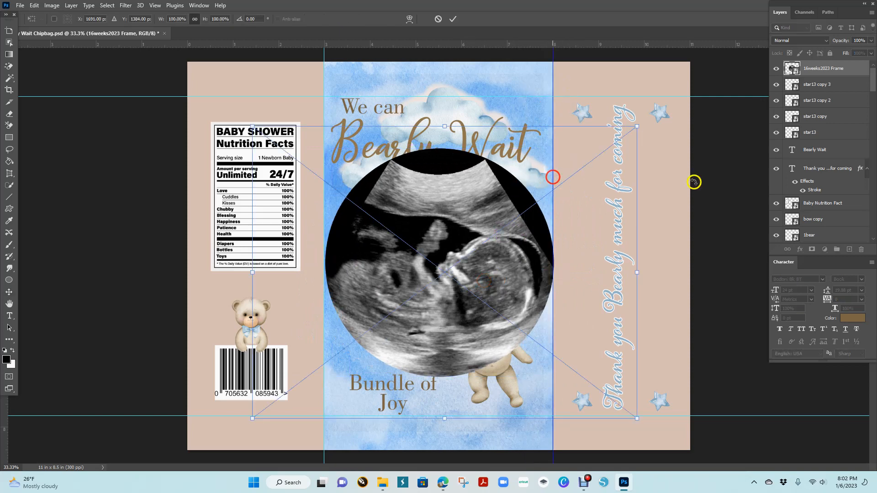
pyautogui.doubleClick(428, 203)
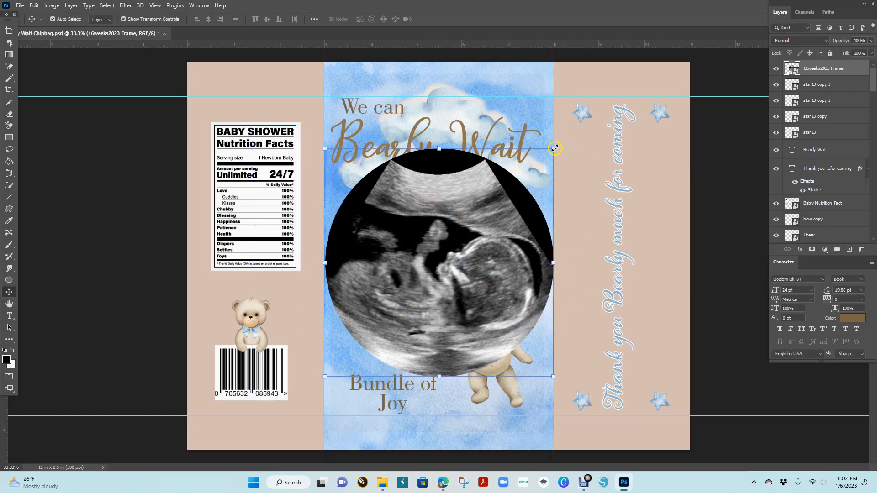
pyautogui.moveTo(555, 148); pyautogui.dragTo(575, 159)
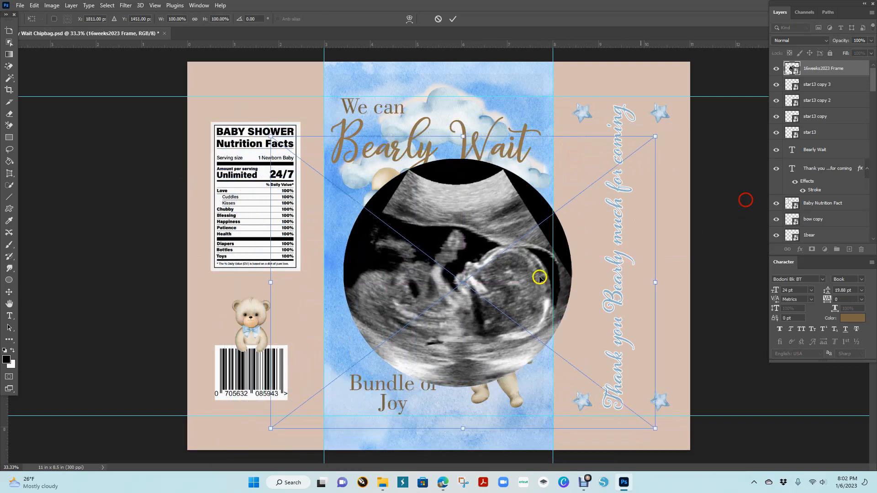
pyautogui.doubleClick(500, 300)
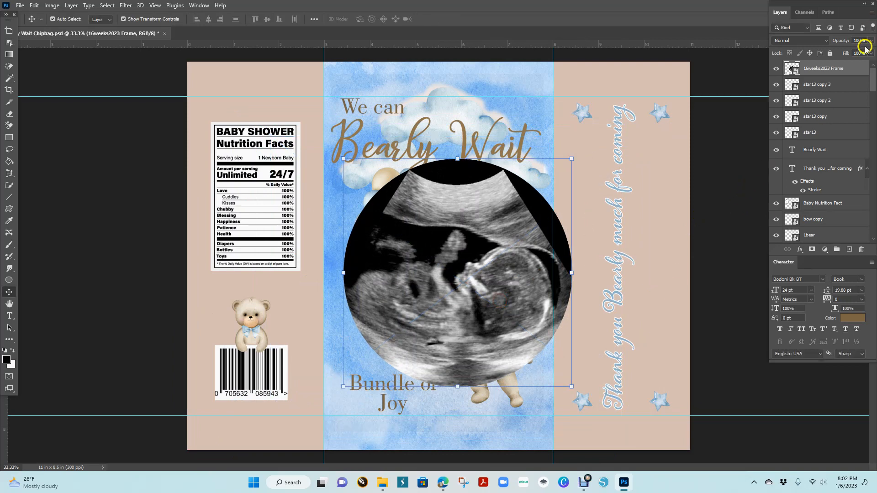
# Convert the 16weeks2023 Frame layer to a smart object again and move the circle back between the vertical guides
pyautogui.rightClick(854, 67)
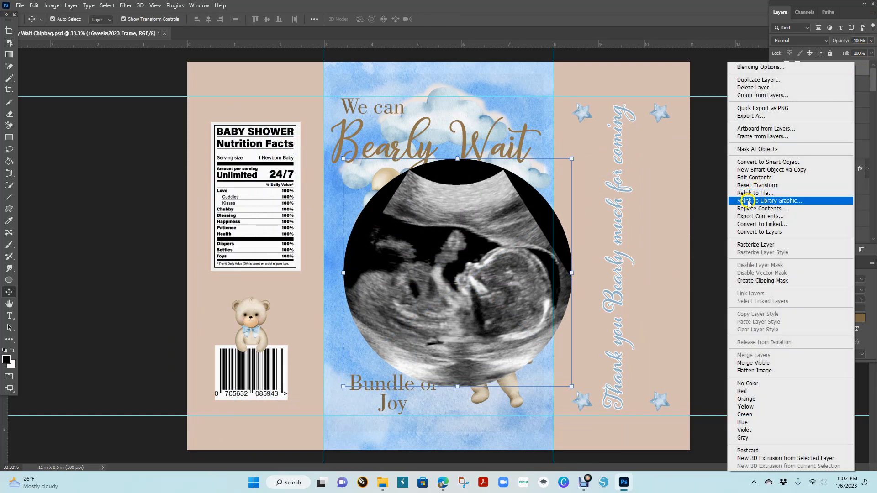
pyautogui.click(802, 161)
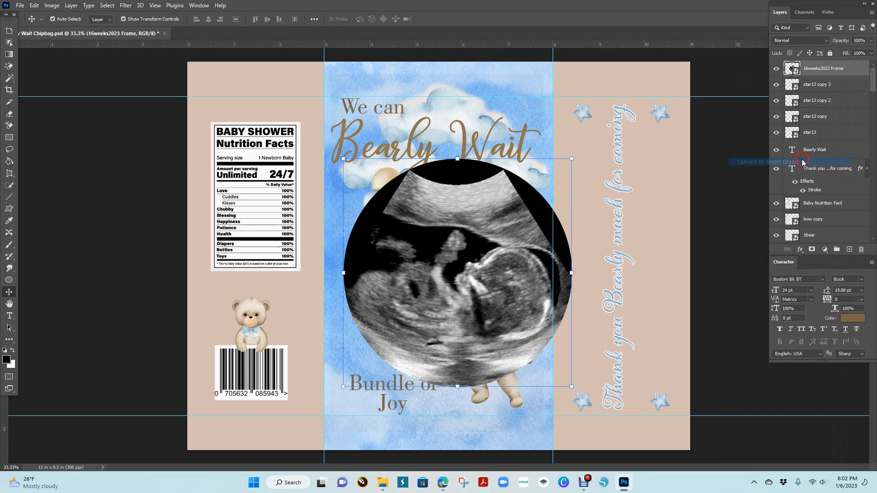
pyautogui.click(465, 249)
pyautogui.moveTo(466, 249); pyautogui.dragTo(447, 240)
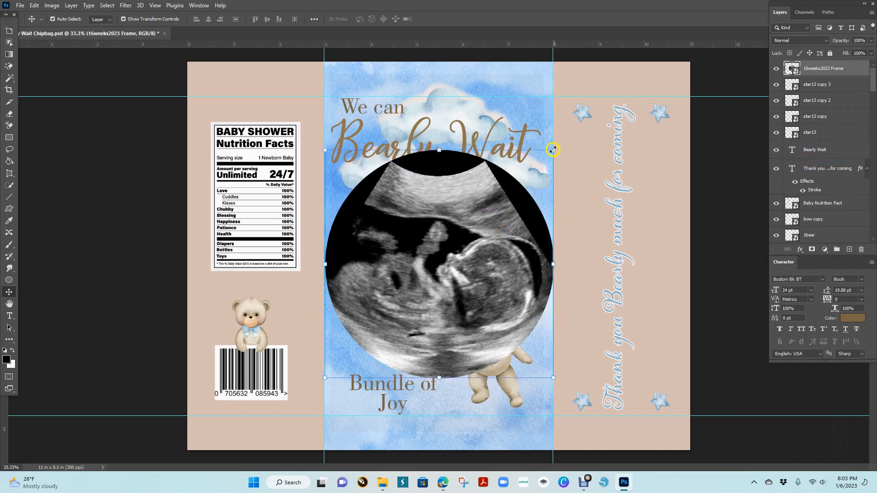
# Scale the circular ultrasound down to about 42% and position it just above the "Bundle of Joy" text, beside the bear
pyautogui.moveTo(553, 150); pyautogui.dragTo(442, 289)
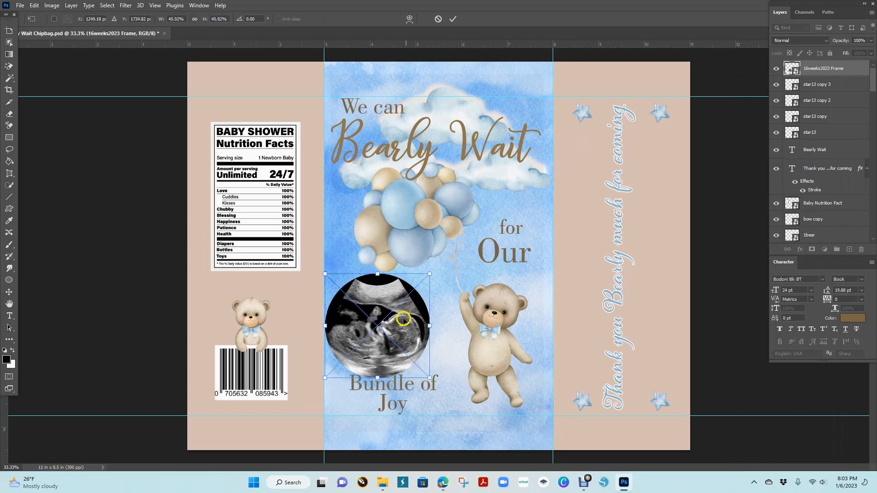
pyautogui.moveTo(401, 329); pyautogui.dragTo(404, 329)
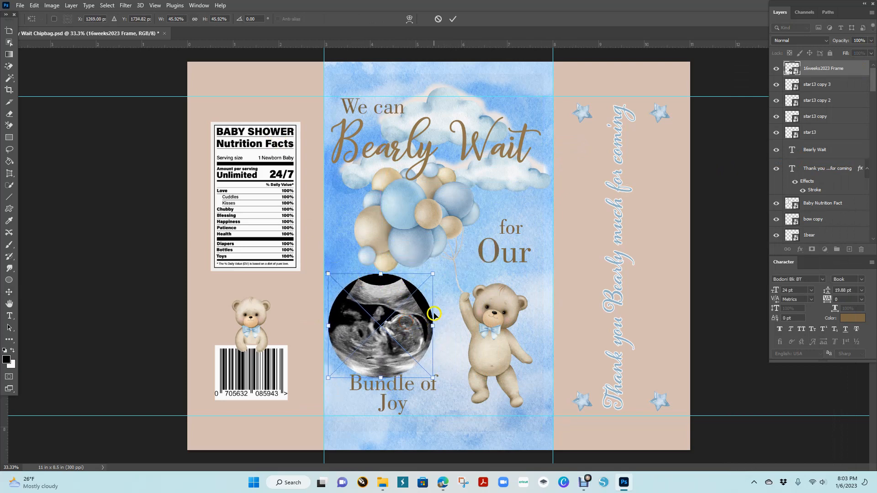
pyautogui.moveTo(436, 272); pyautogui.dragTo(434, 290)
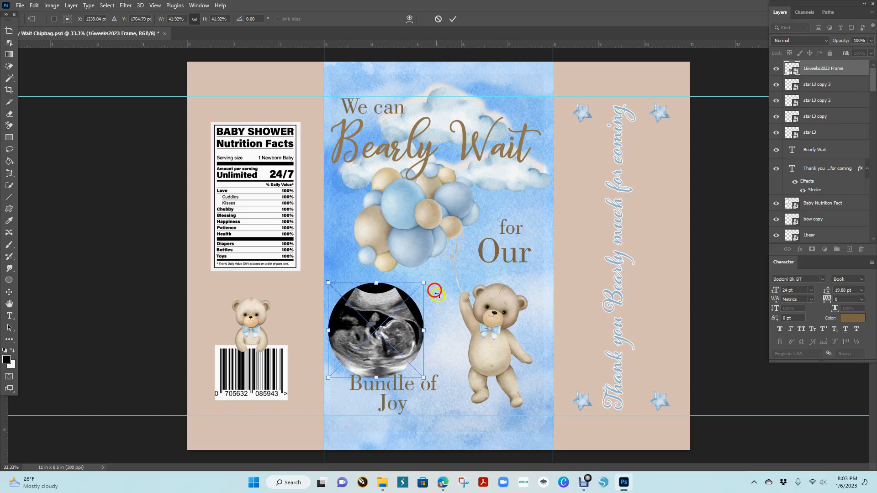
pyautogui.moveTo(401, 348); pyautogui.dragTo(409, 345)
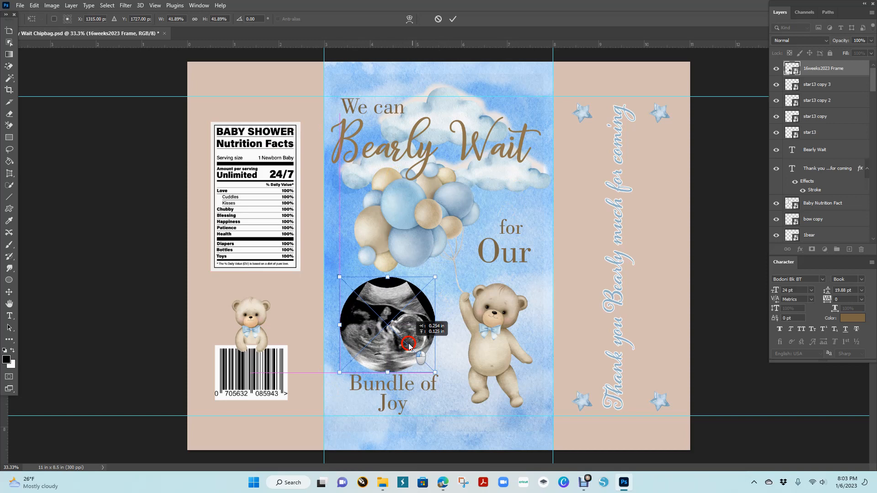
pyautogui.click(114, 269)
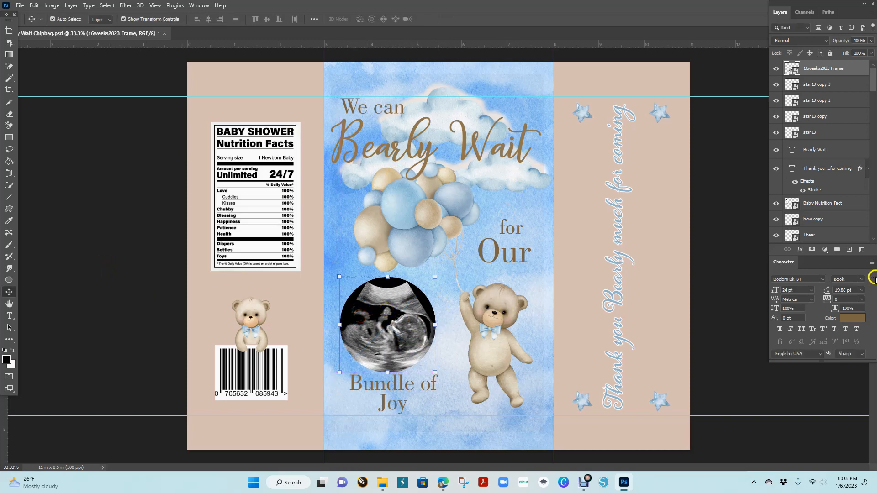
# Add a 16 px beige outside stroke at 100% opacity around the circular ultrasound
pyautogui.click(801, 250)
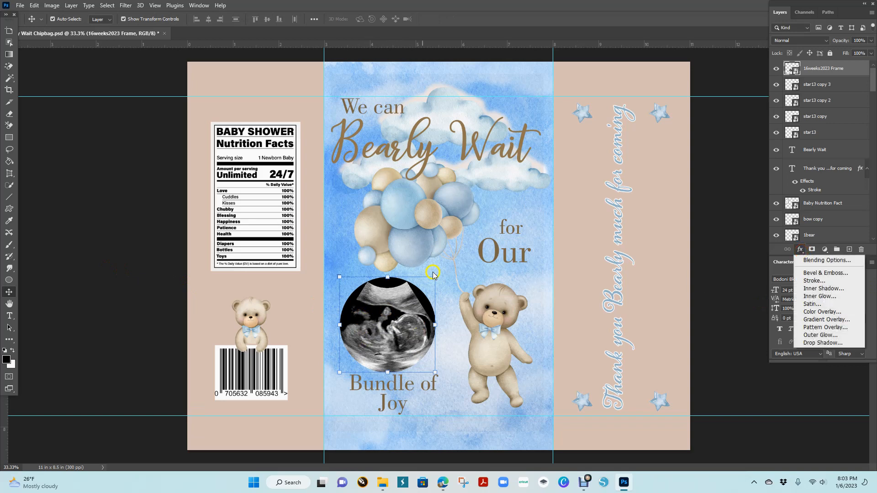
pyautogui.click(816, 283)
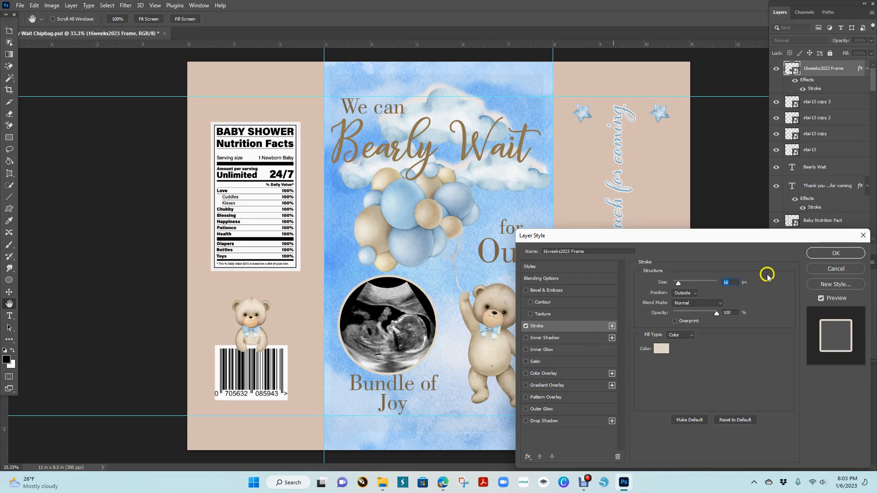
pyautogui.click(843, 253)
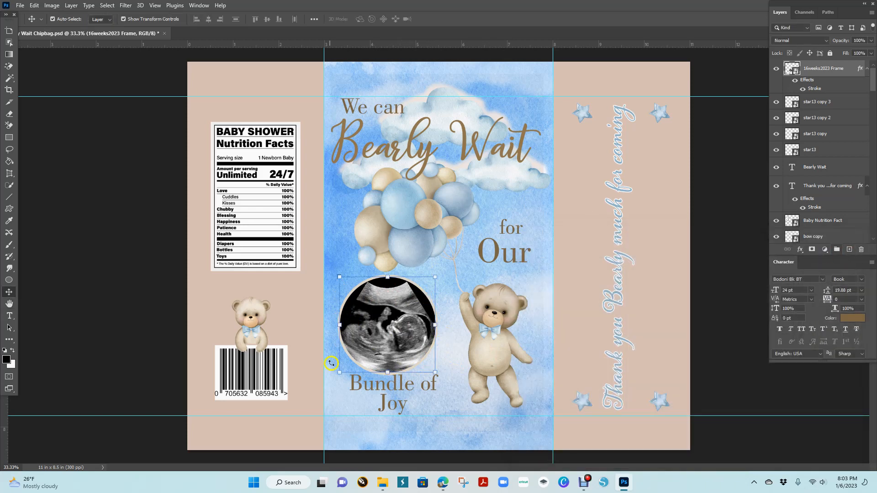
# Move the circular ultrasound off the blue panel and over the upper part of the Nutrition Facts label
pyautogui.click(140, 237)
pyautogui.moveTo(406, 318); pyautogui.dragTo(300, 155)
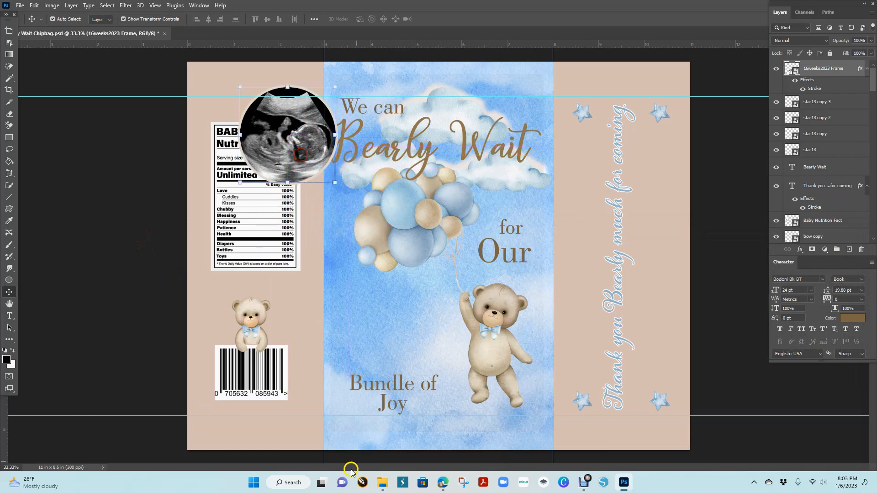
# Switch to the Edge browser and search the web for "Baby Bundle couple" in a new tab
pyautogui.click(444, 484)
pyautogui.click(236, 7)
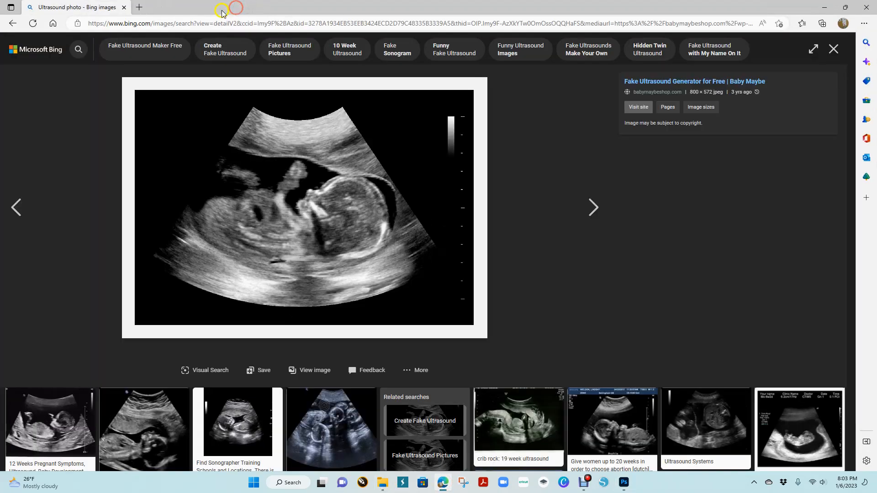
pyautogui.click(142, 8)
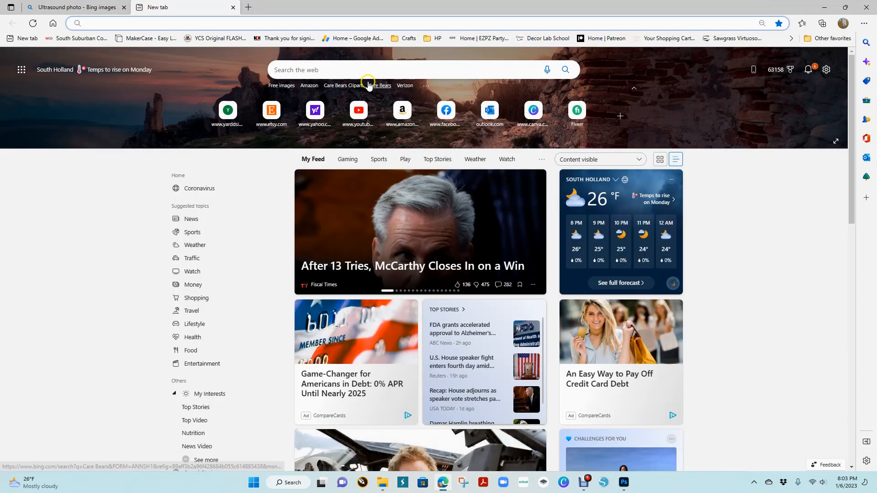
pyautogui.click(371, 72)
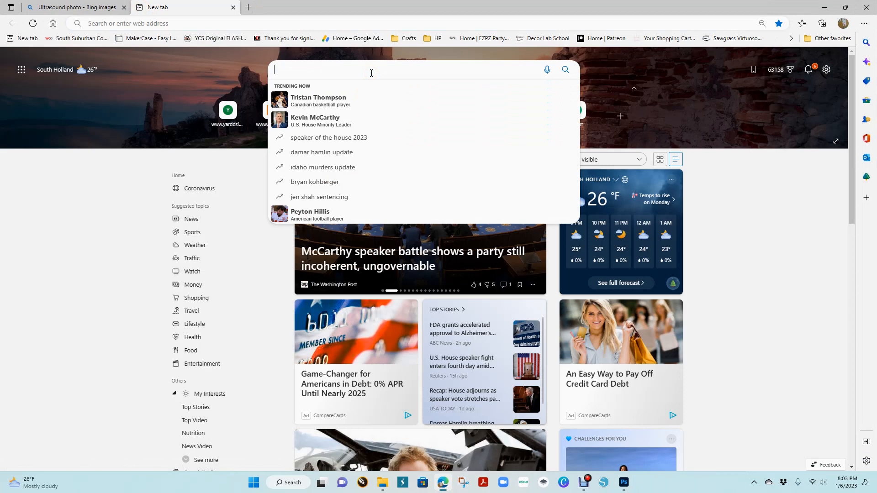
pyautogui.write('Baby Bu')
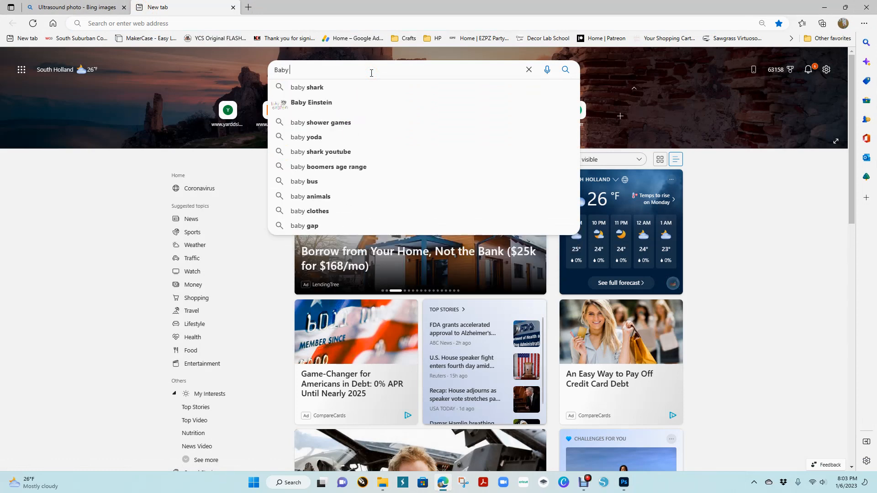
pyautogui.write('ndl')
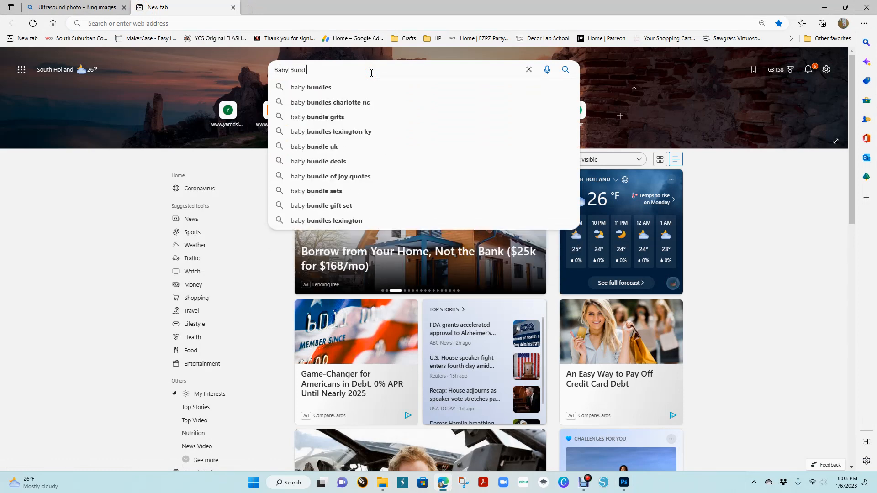
pyautogui.write('e couple')
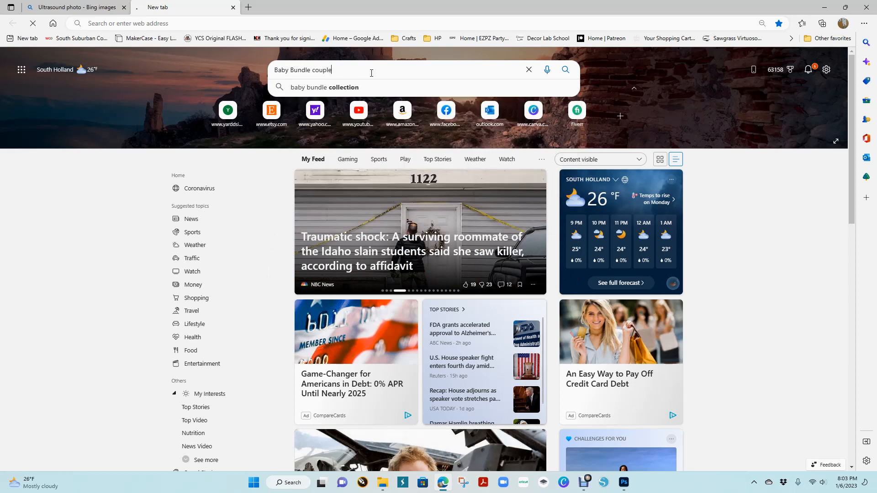
pyautogui.press('Return')
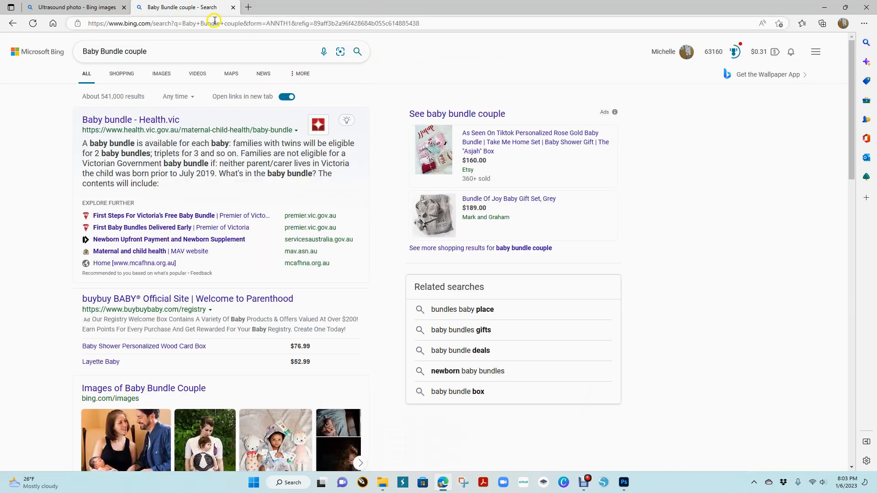
# Find the maternity photo of the couple with the ASIA letters among the image results and copy its full-size version
pyautogui.click(166, 73)
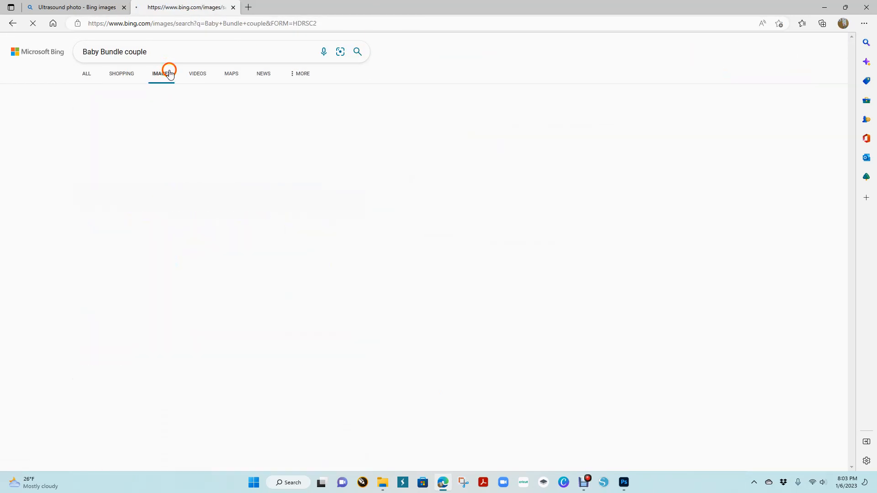
pyautogui.scroll(-10, 620, 205)
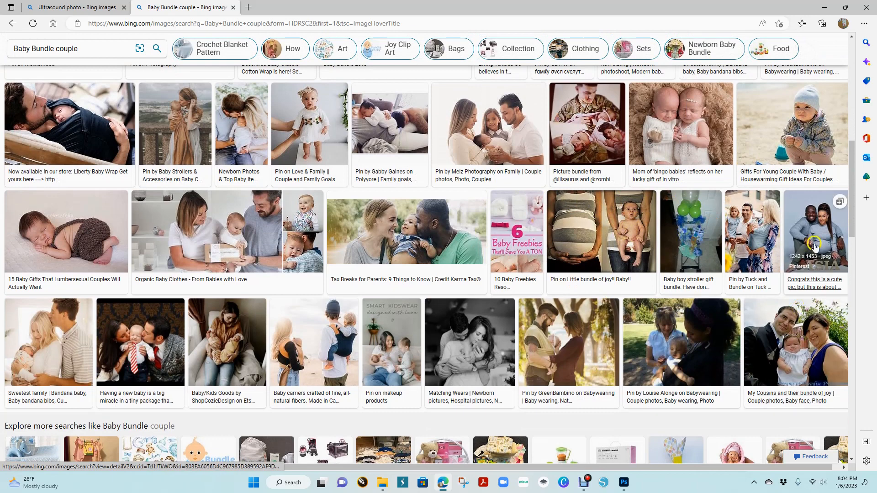
pyautogui.click(819, 227)
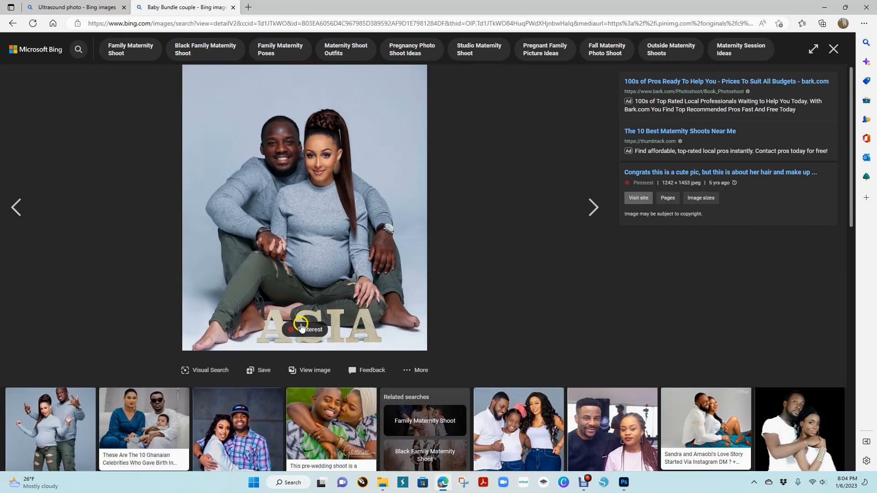
pyautogui.click(311, 370)
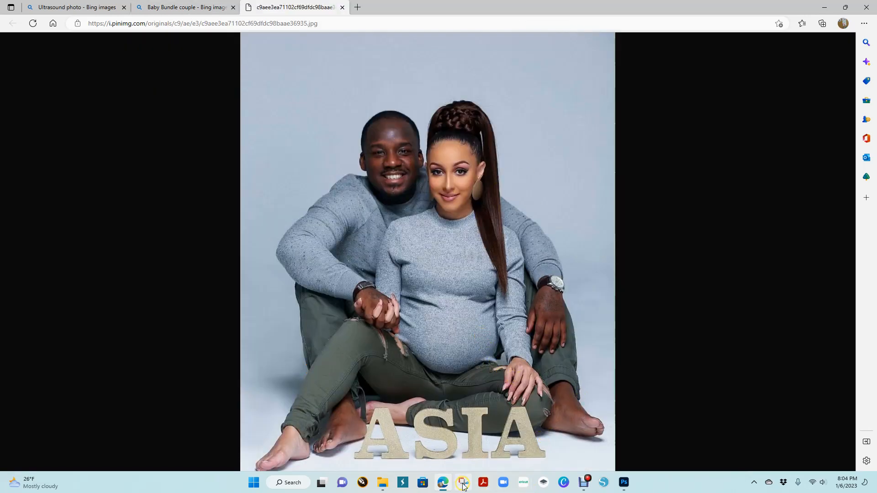
pyautogui.rightClick(478, 309)
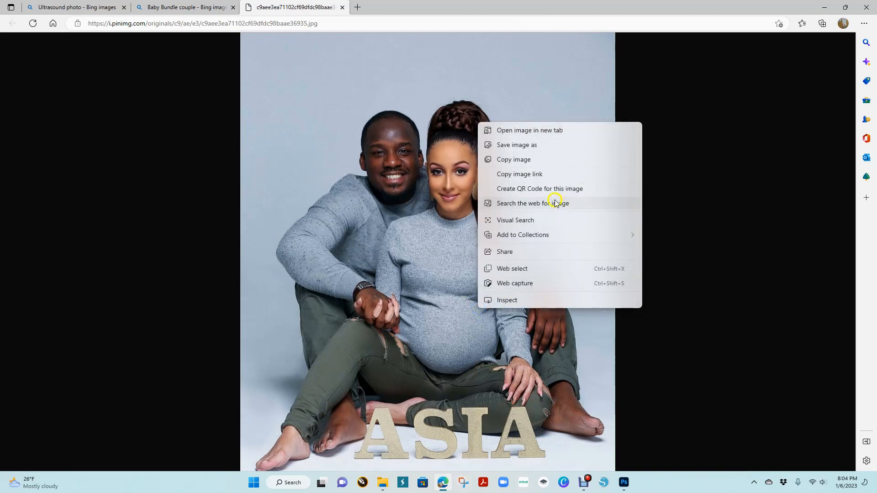
pyautogui.click(536, 163)
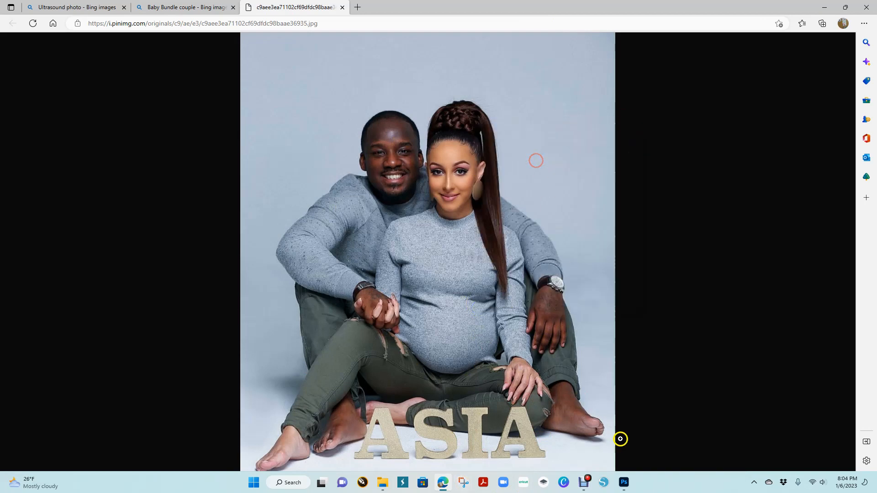
# Paste the couple photo into the Photoshop chip bag design and enlarge it to about 129% wide by 122% high over the blue panel
pyautogui.click(625, 483)
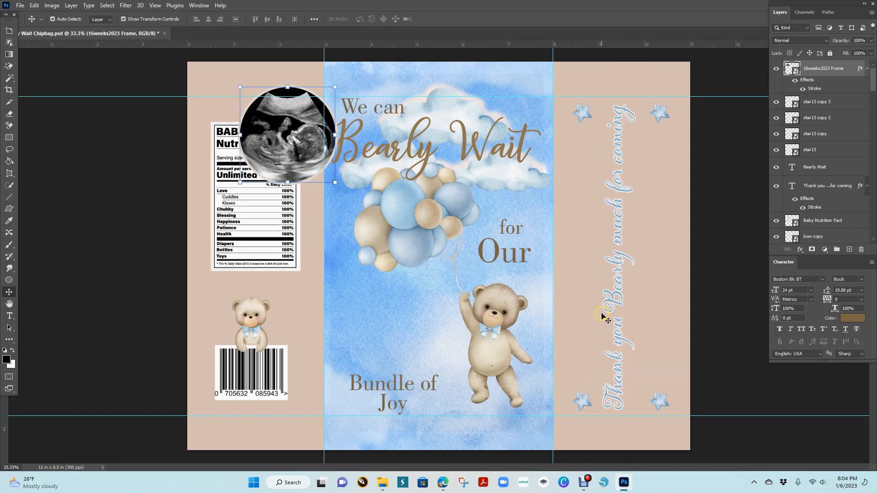
pyautogui.hotkey('ctrl', 'v')
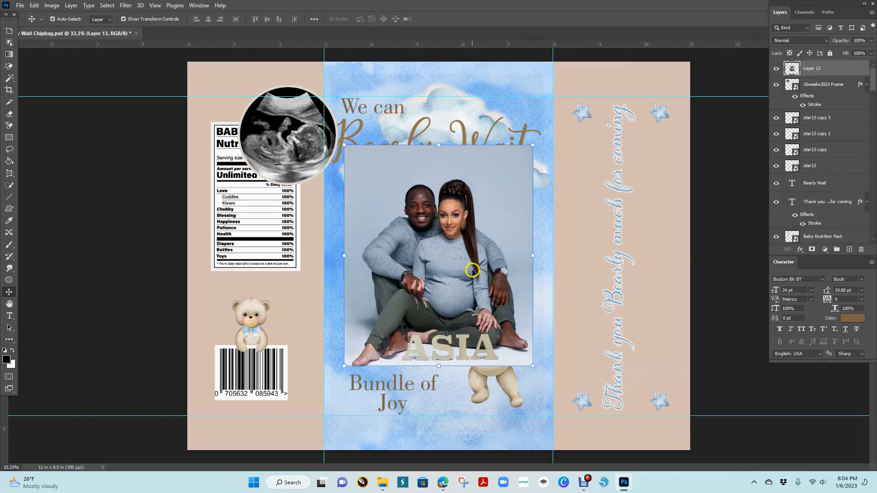
pyautogui.moveTo(457, 259); pyautogui.dragTo(429, 257)
pyautogui.moveTo(499, 366); pyautogui.dragTo(554, 416)
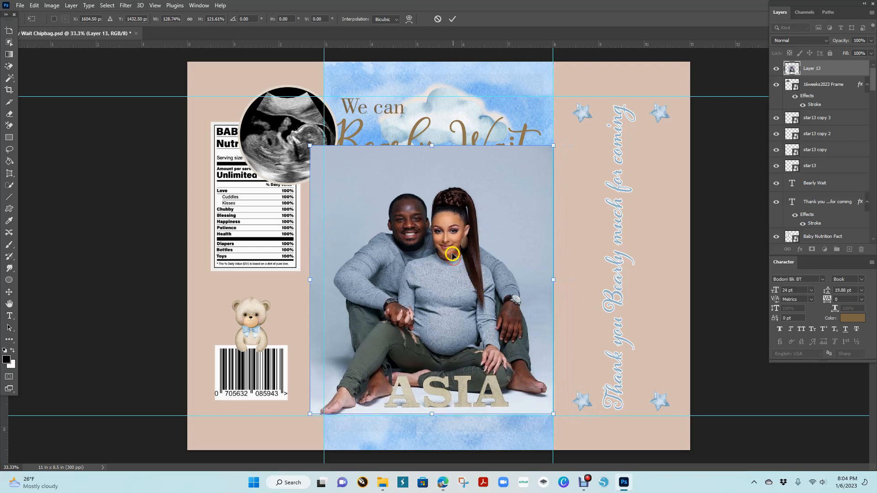
pyautogui.click(121, 190)
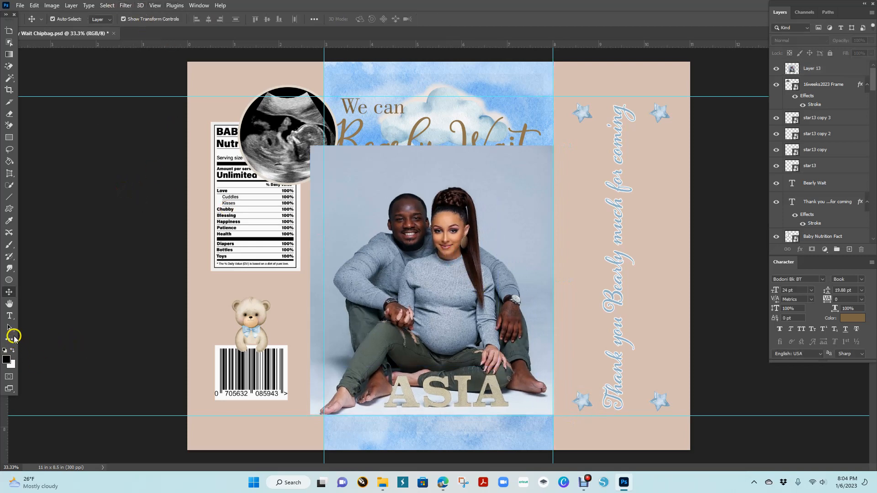
# Draw a circular frame about 4.55 in across around the couple with the Frame tool, starting at the blue panel's edge guide
pyautogui.click(12, 341)
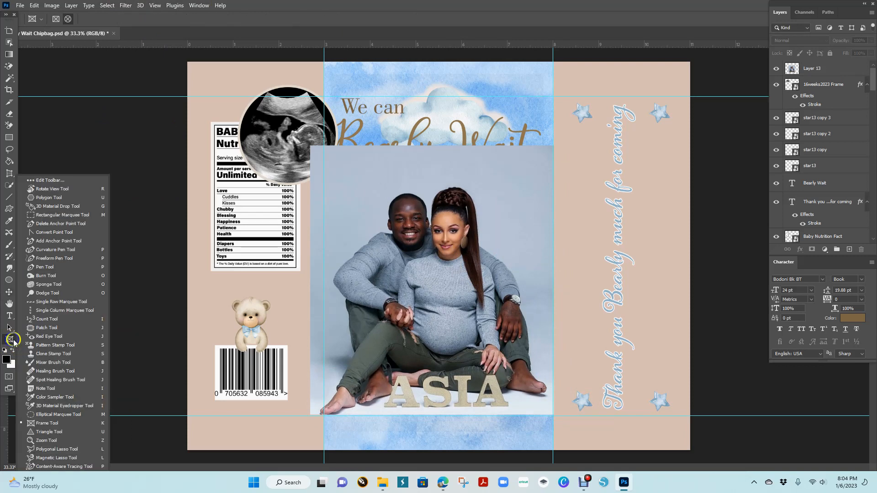
pyautogui.click(49, 424)
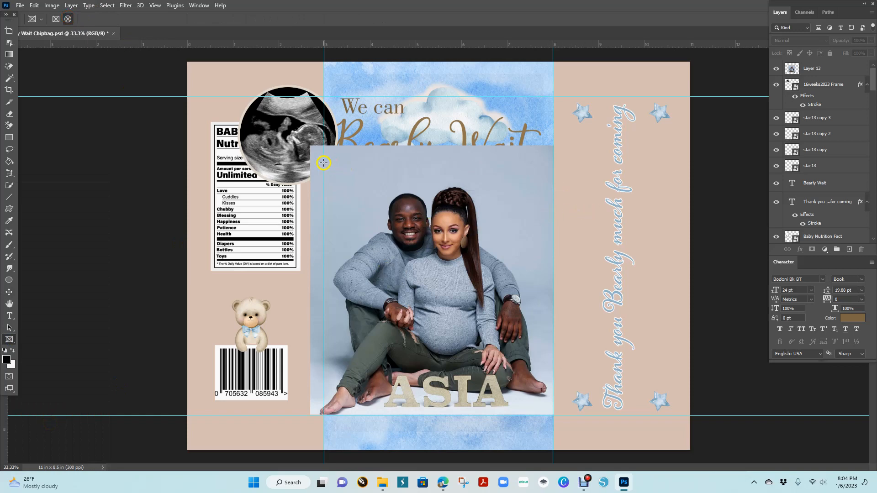
pyautogui.moveTo(327, 164)
pyautogui.mouseDown()
pyautogui.moveTo(468, 229)
pyautogui.moveTo(522, 288)
pyautogui.moveTo(568, 382)
pyautogui.moveTo(569, 372)
pyautogui.mouseUp()
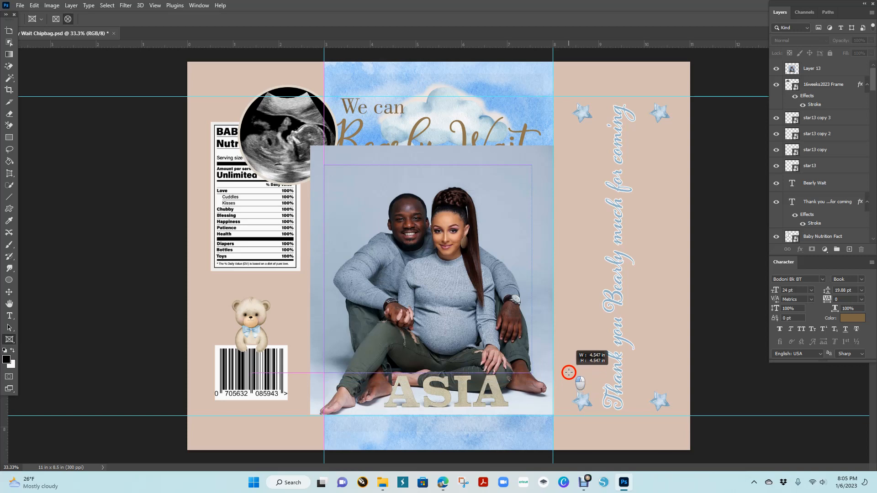
pyautogui.moveTo(568, 372); pyautogui.dragTo(570, 373)
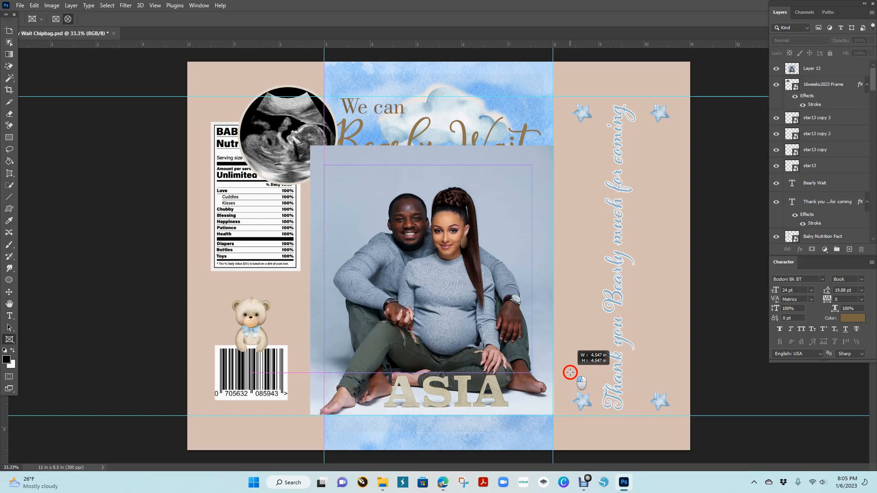
pyautogui.moveTo(570, 373); pyautogui.dragTo(570, 373)
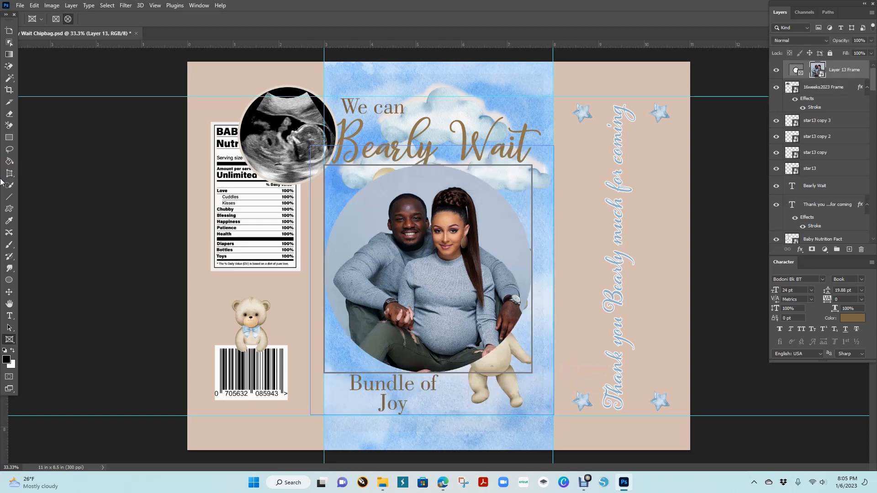
# Select the whole Layer 13 Frame instead of its contents and convert it to a smart object, repeating the conversion once
pyautogui.click(10, 292)
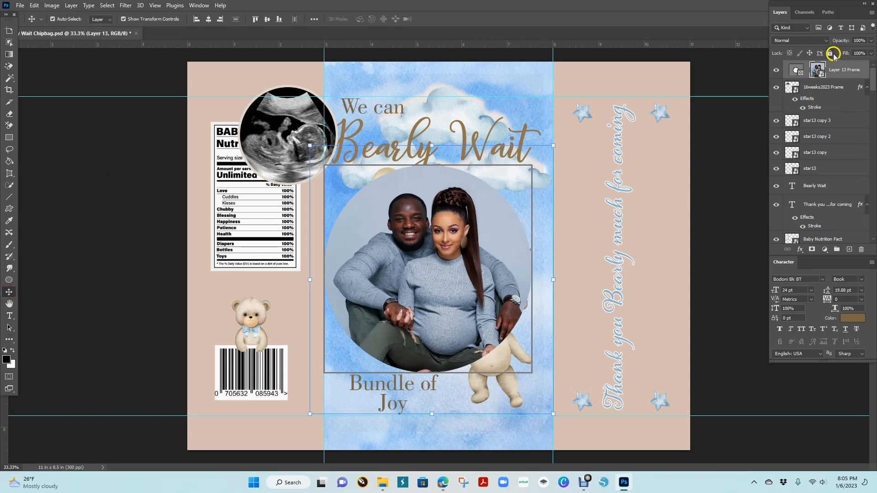
pyautogui.click(797, 64)
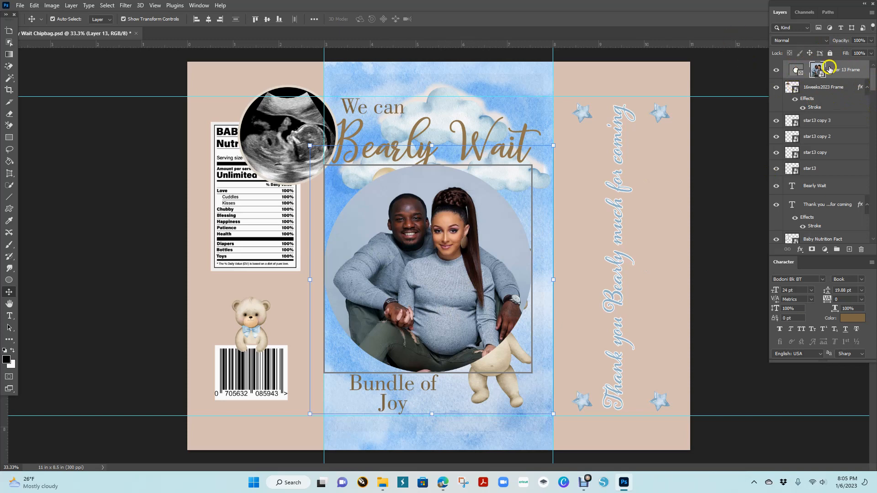
pyautogui.click(797, 71)
pyautogui.click(793, 71)
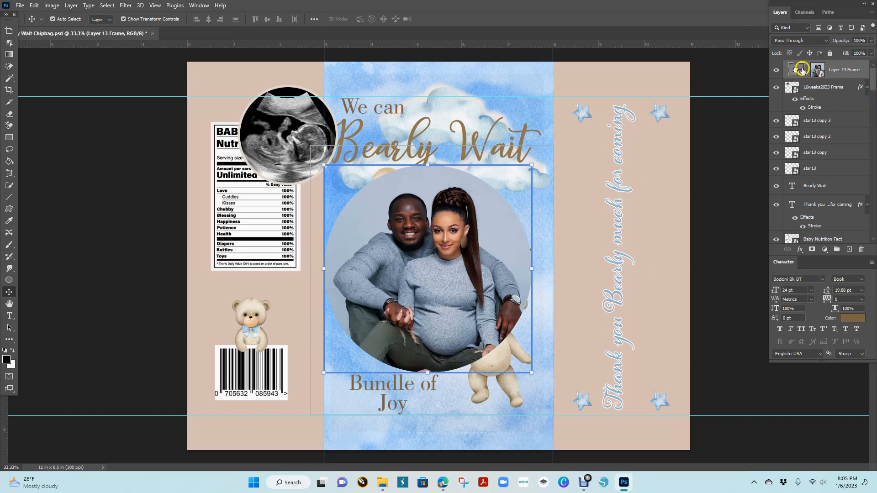
pyautogui.rightClick(800, 67)
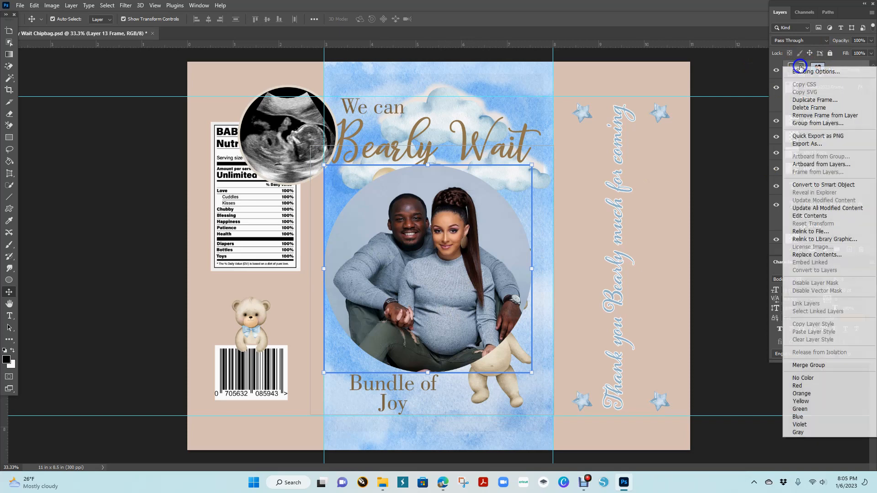
pyautogui.click(825, 185)
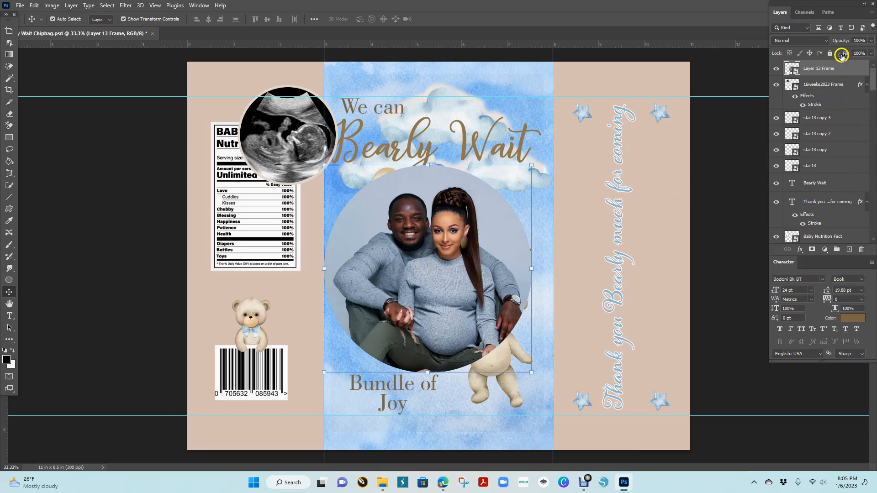
pyautogui.rightClick(849, 69)
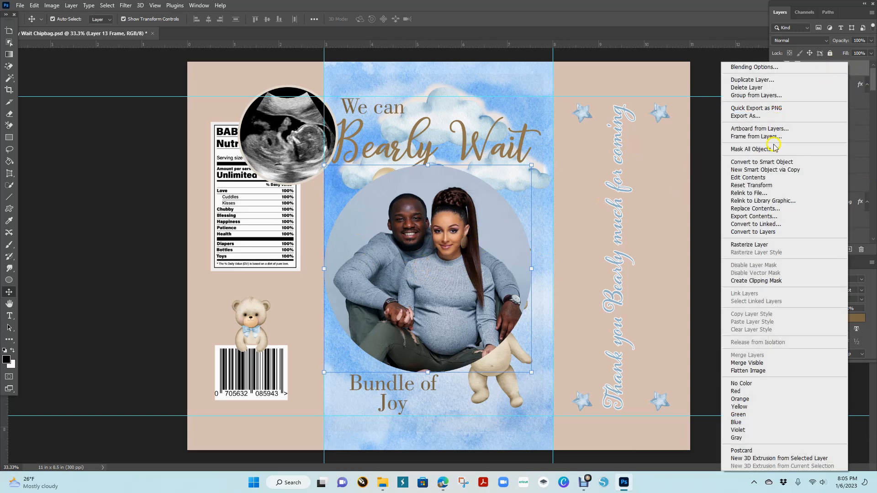
pyautogui.click(782, 163)
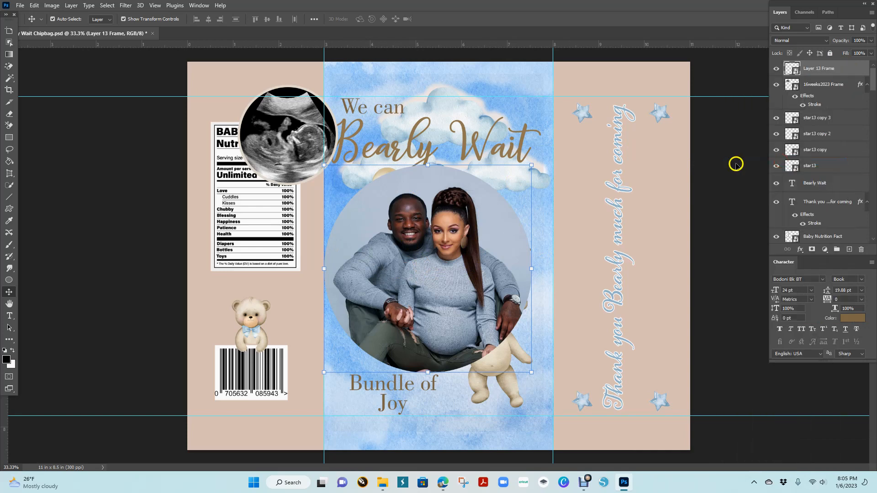
# Scale the circular couple photo down to about 52% and place it just above the "Bundle of Joy" text, beside the bear
pyautogui.moveTo(532, 165); pyautogui.dragTo(446, 278)
pyautogui.moveTo(410, 334); pyautogui.dragTo(417, 340)
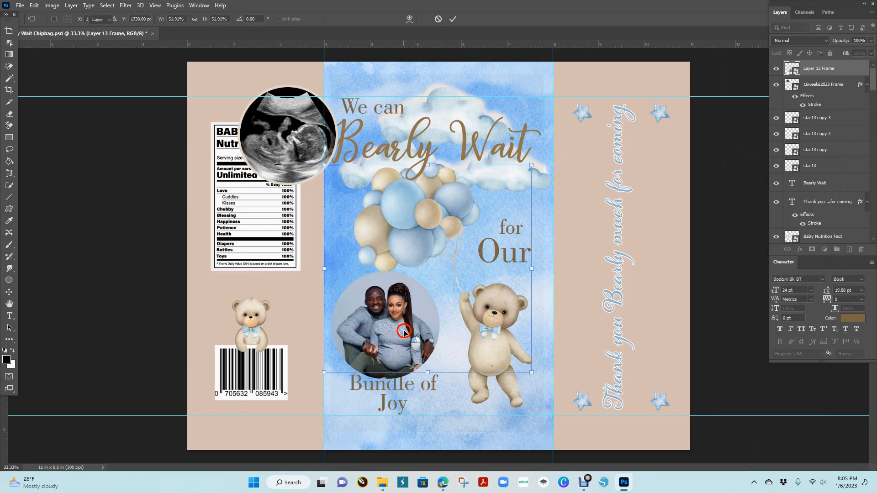
pyautogui.press('Return')
pyautogui.click(732, 350)
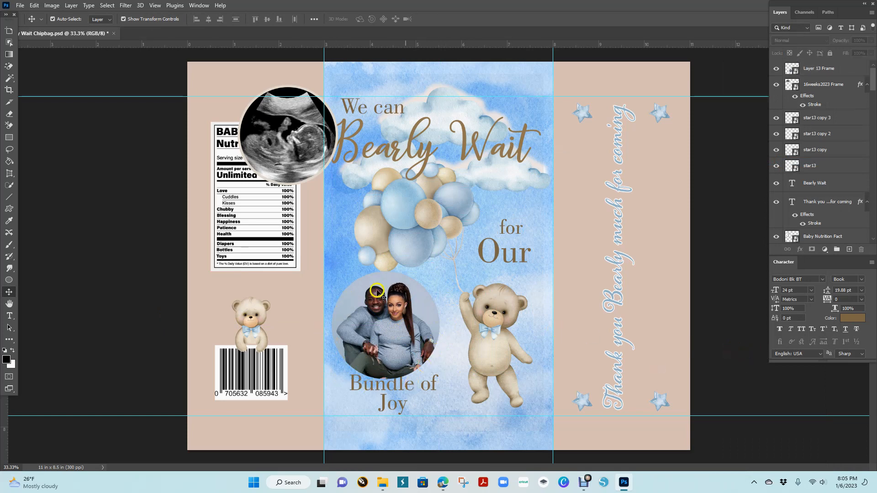
# Stretch the circular couple photo to about 57.9% wide by 53.7% high, keeping its upper edge and panel-edge side in place
pyautogui.click(405, 317)
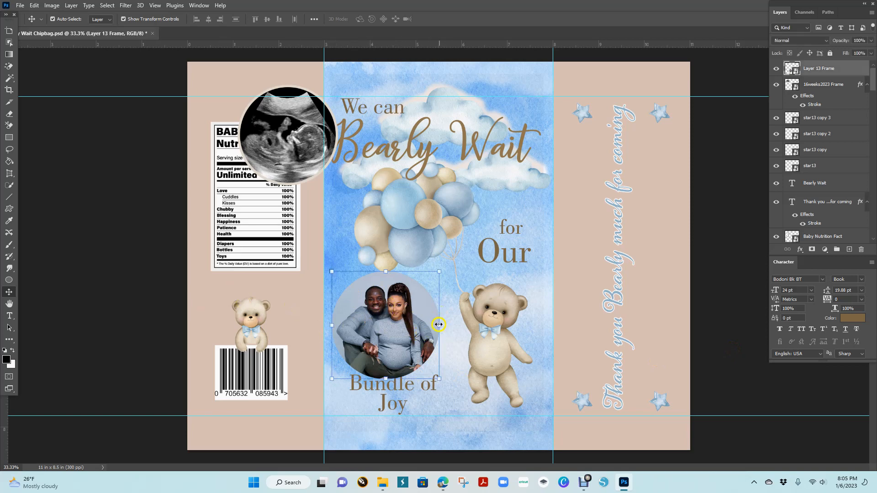
pyautogui.moveTo(439, 325); pyautogui.dragTo(443, 327)
pyautogui.moveTo(442, 327); pyautogui.dragTo(441, 327)
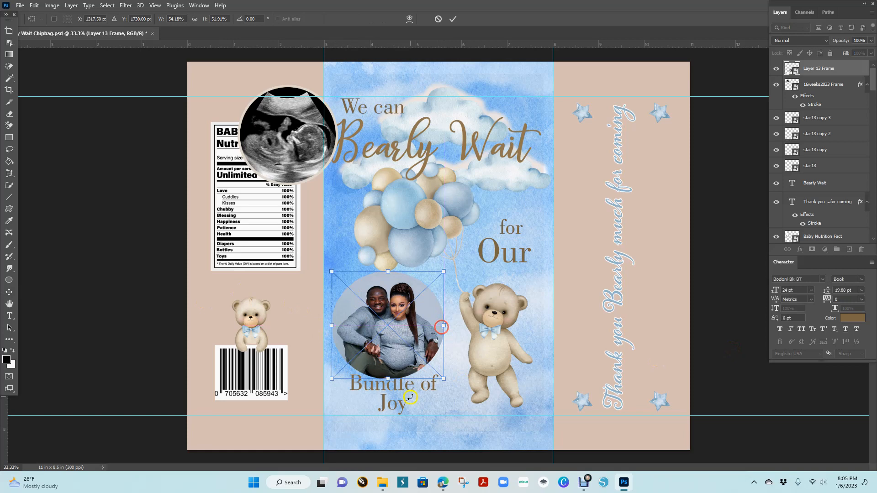
pyautogui.moveTo(387, 379); pyautogui.dragTo(387, 382)
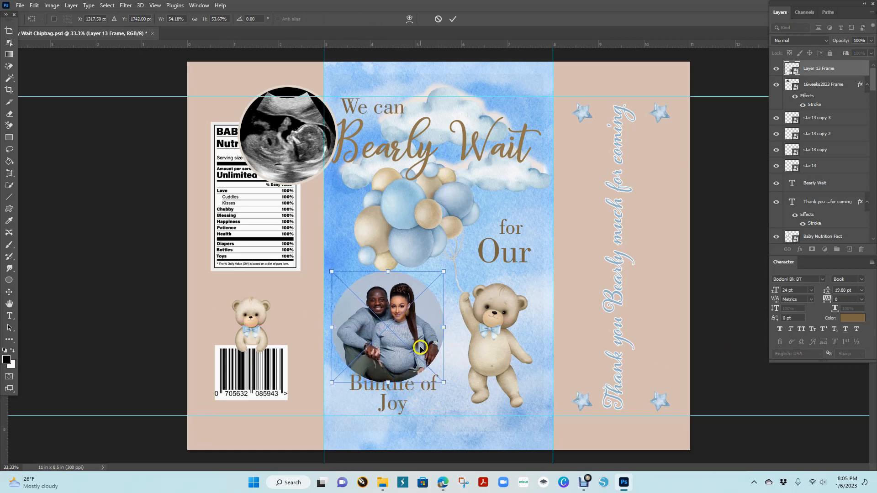
pyautogui.moveTo(446, 330); pyautogui.dragTo(453, 330)
pyautogui.press('Return')
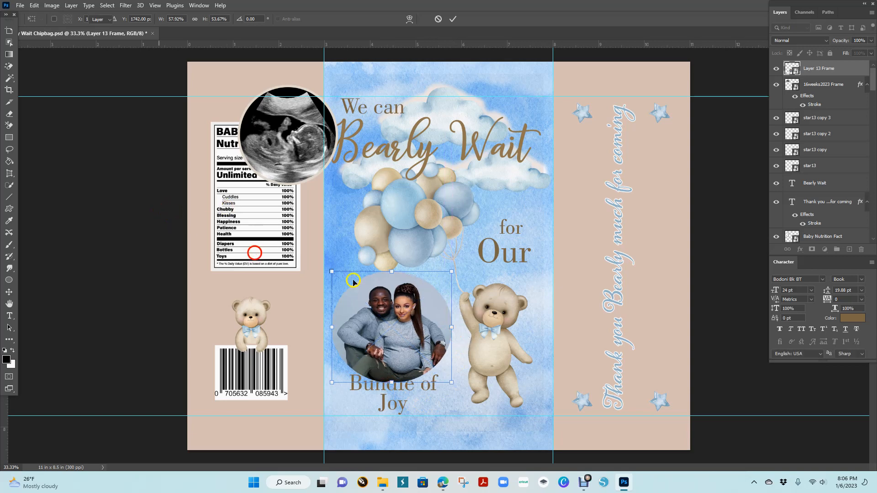
# Move the "Bundle of Joy" text layer to the top of the layer stack, above Layer 13 Frame
pyautogui.click(385, 403)
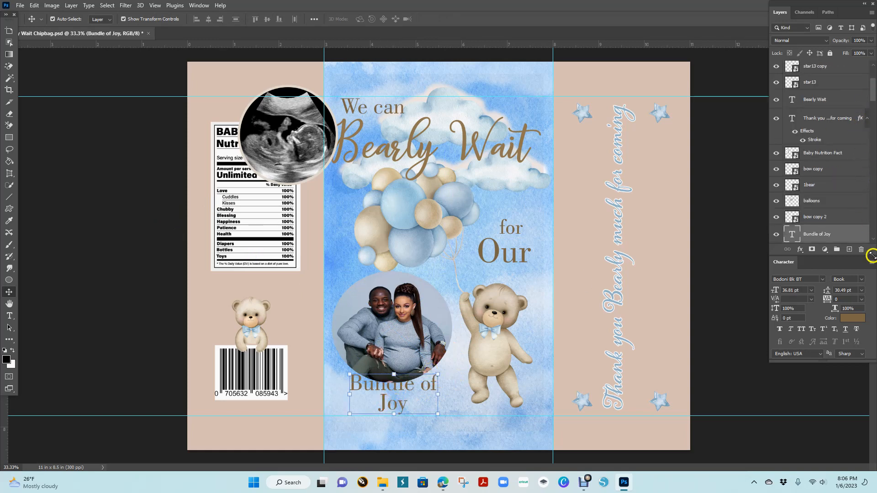
pyautogui.moveTo(846, 236); pyautogui.dragTo(874, 81)
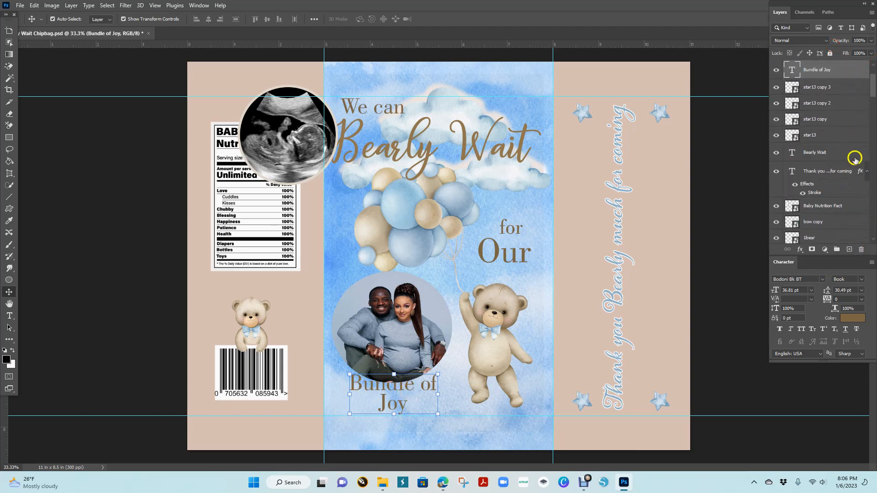
pyautogui.moveTo(872, 89); pyautogui.dragTo(873, 68)
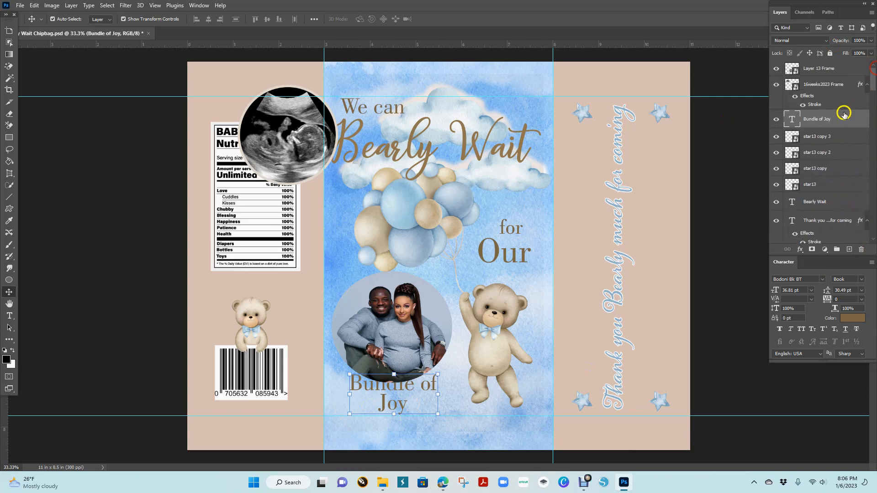
pyautogui.moveTo(844, 114); pyautogui.dragTo(840, 69)
pyautogui.click(44, 285)
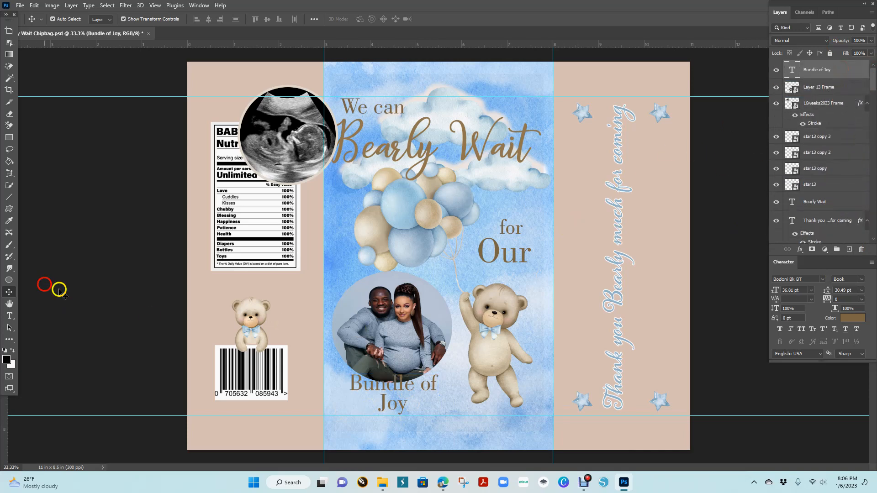
# Add a 16 px outside stroke to the "Bundle of Joy" text in light blue b3cff0, sampled from the blue panel
pyautogui.click(422, 388)
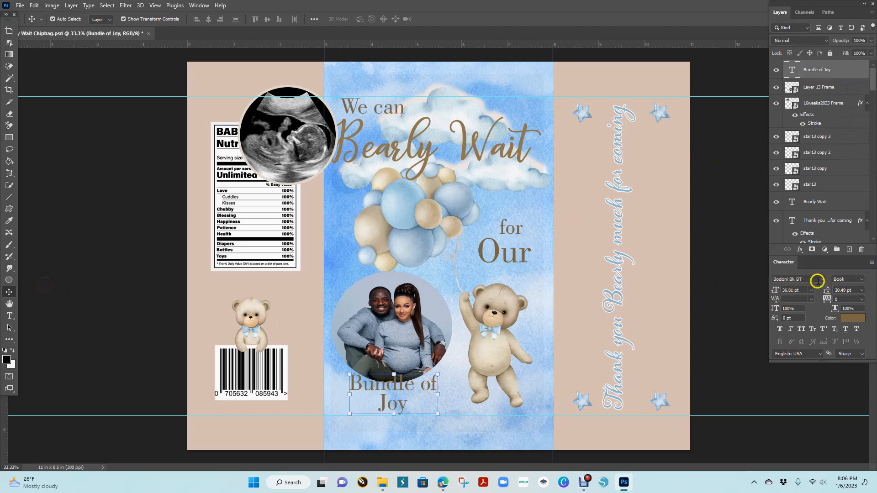
pyautogui.click(799, 249)
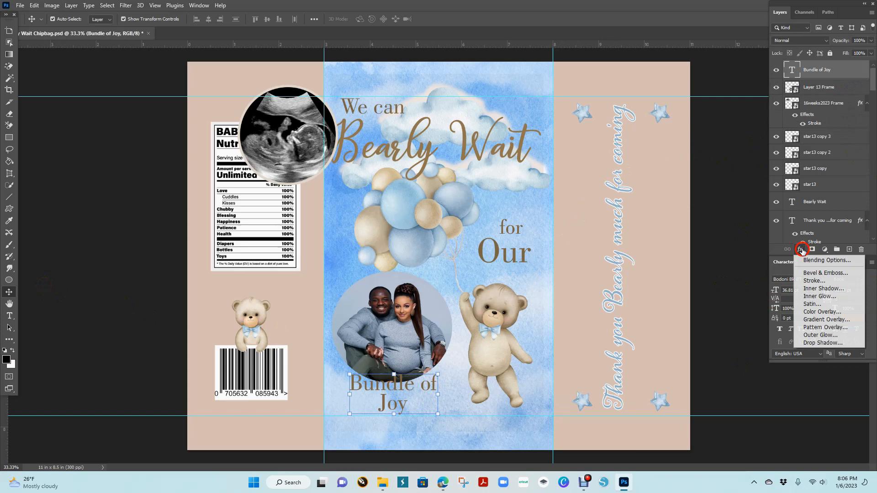
pyautogui.click(819, 282)
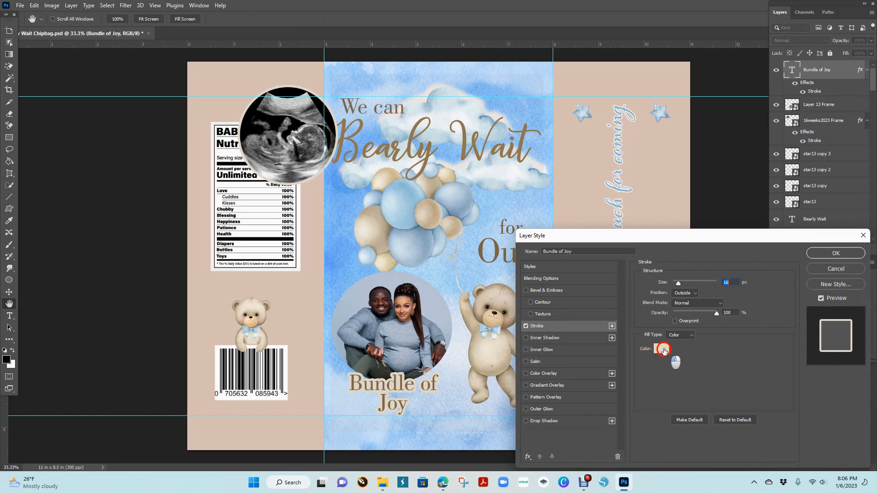
pyautogui.click(664, 350)
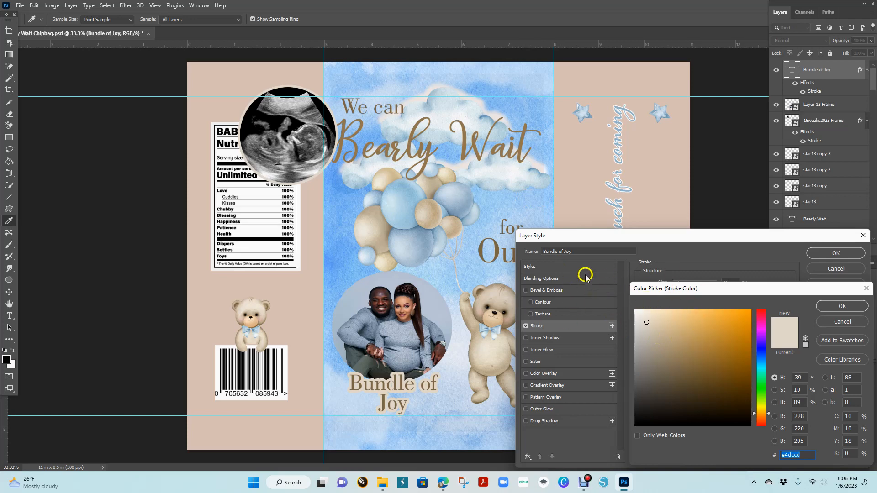
pyautogui.click(500, 209)
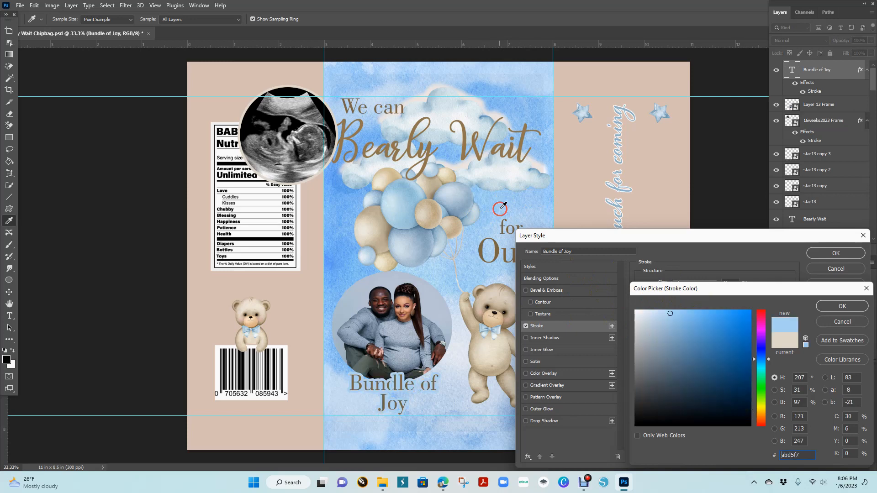
pyautogui.click(333, 263)
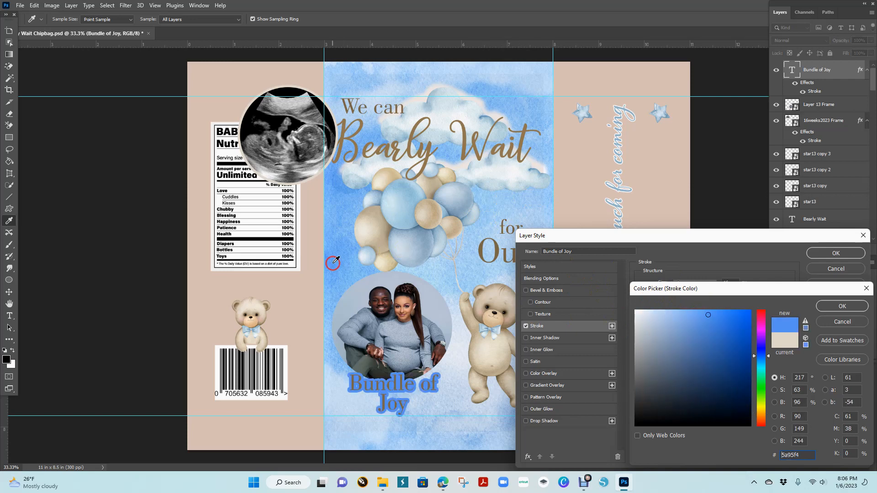
pyautogui.click(491, 436)
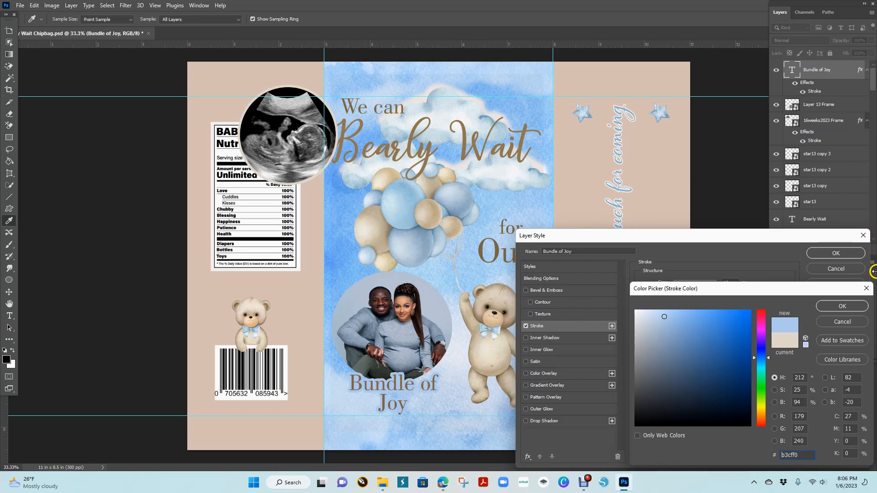
pyautogui.click(842, 307)
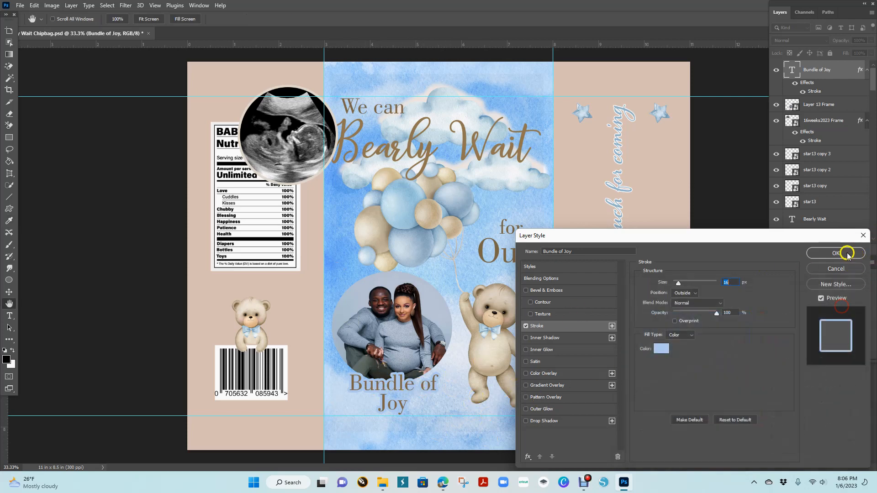
pyautogui.click(835, 253)
pyautogui.click(119, 218)
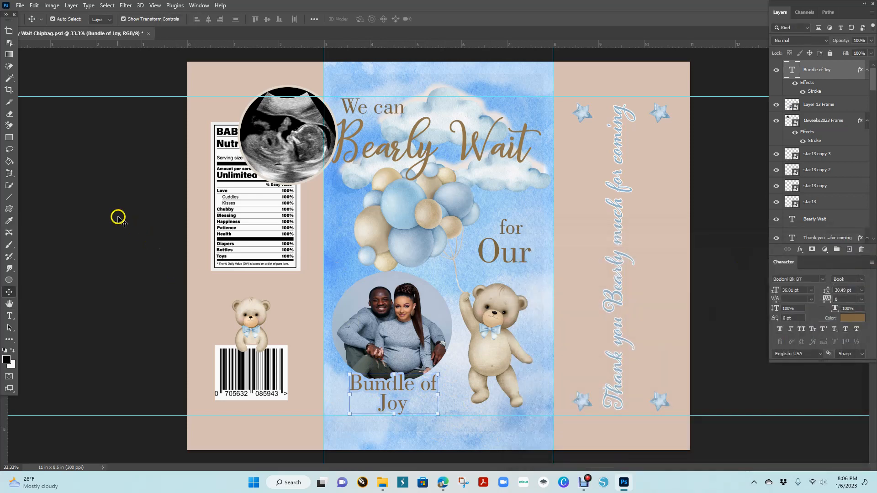
pyautogui.click(598, 299)
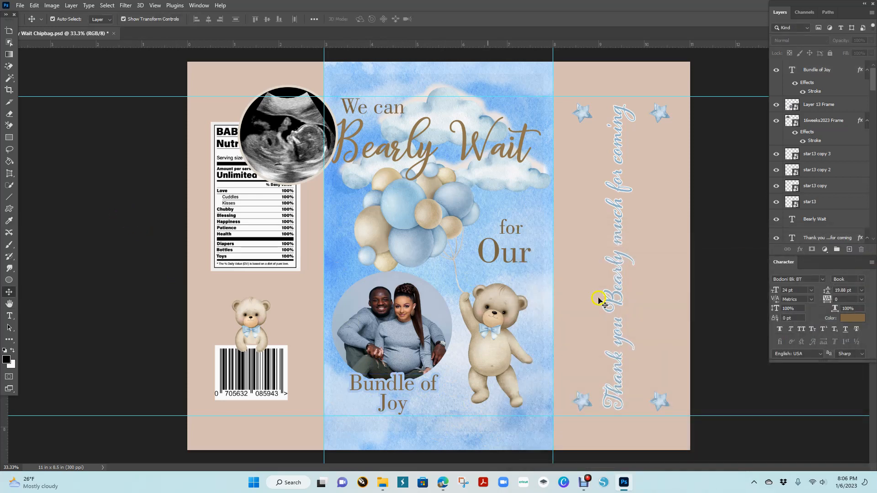
# Move the circular ultrasound down over the nutrition label, and delete the small bear and its bow above the barcode
pyautogui.moveTo(315, 144); pyautogui.dragTo(305, 222)
pyautogui.click(243, 330)
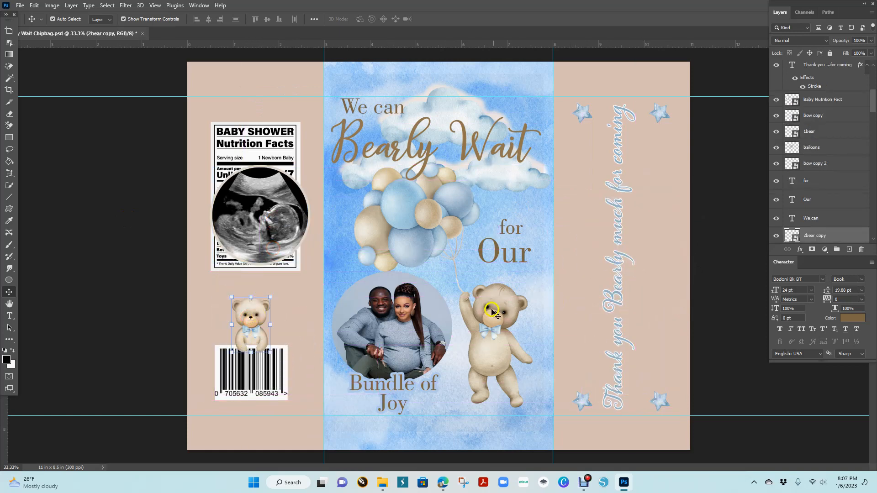
pyautogui.press('Delete')
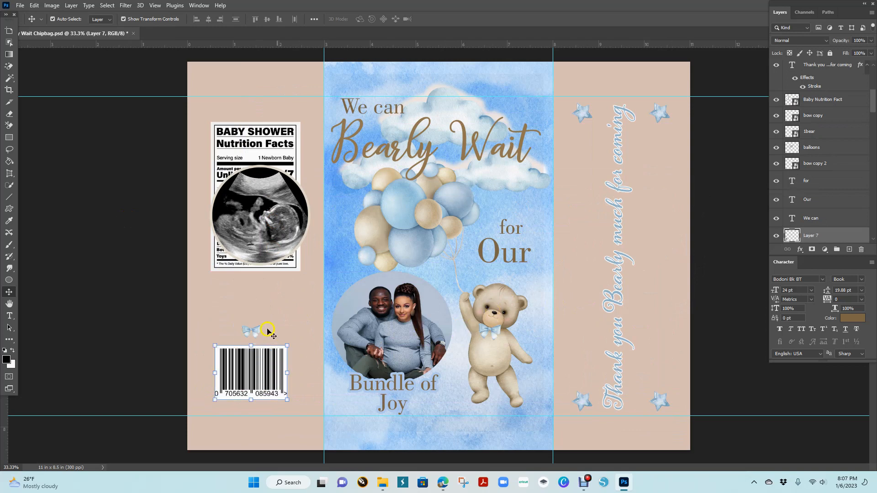
pyautogui.click(249, 330)
pyautogui.press('Delete')
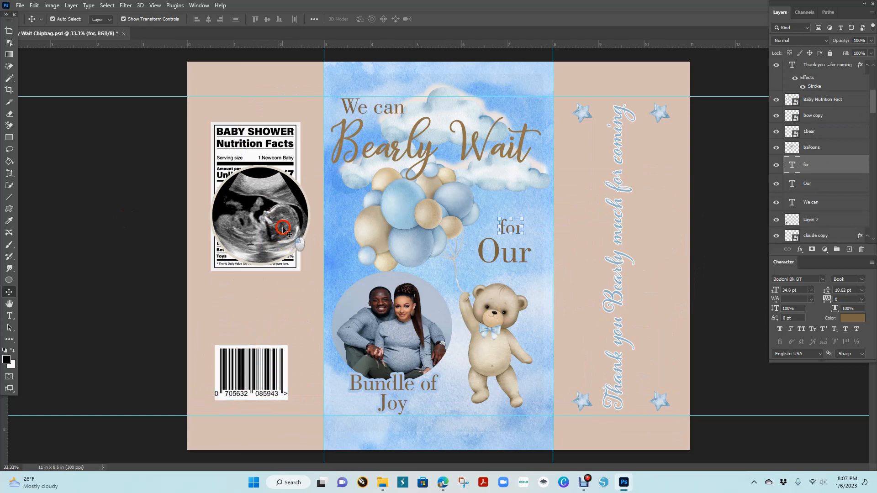
# Scale the circular ultrasound to about 27.3% and place it between the nutrition label and the barcode
pyautogui.moveTo(283, 228); pyautogui.dragTo(282, 298)
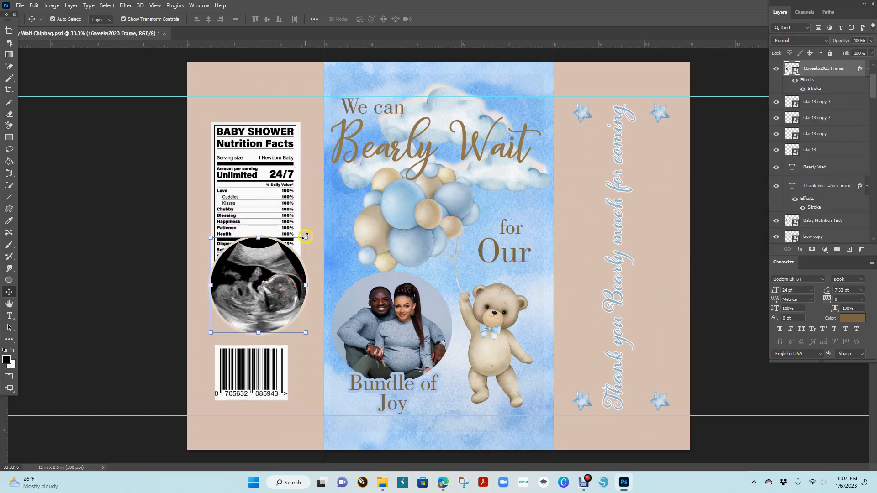
pyautogui.moveTo(305, 236); pyautogui.dragTo(281, 278)
pyautogui.moveTo(255, 316); pyautogui.dragTo(263, 323)
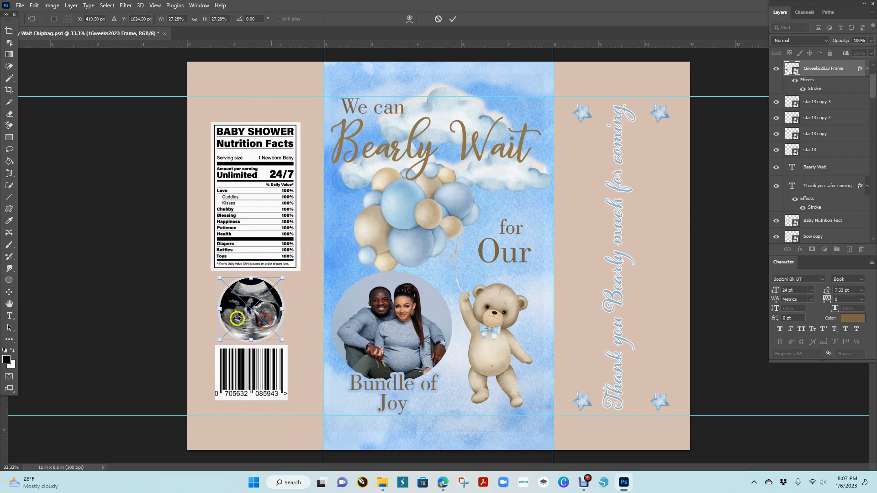
pyautogui.click(144, 277)
# Duplicate the 16weeks2023 Frame layer and place the copy over the "Thank you Bearly much for coming" text
pyautogui.click(246, 309)
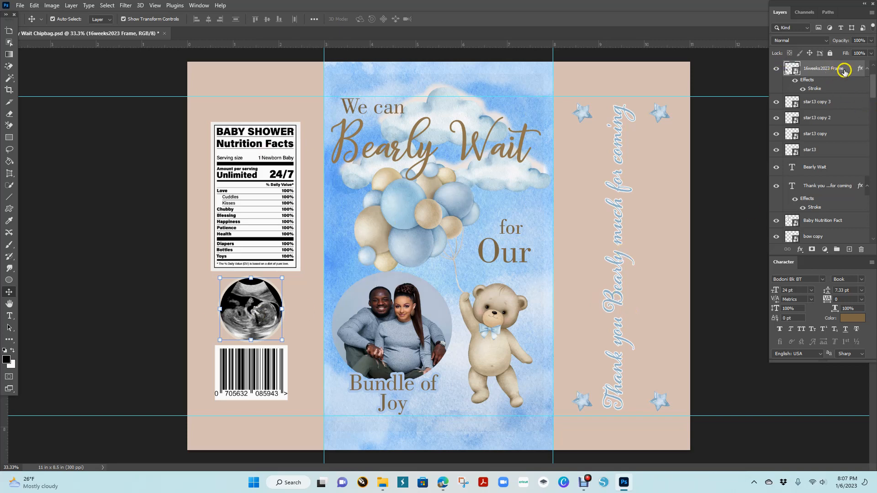
pyautogui.moveTo(843, 71); pyautogui.dragTo(849, 250)
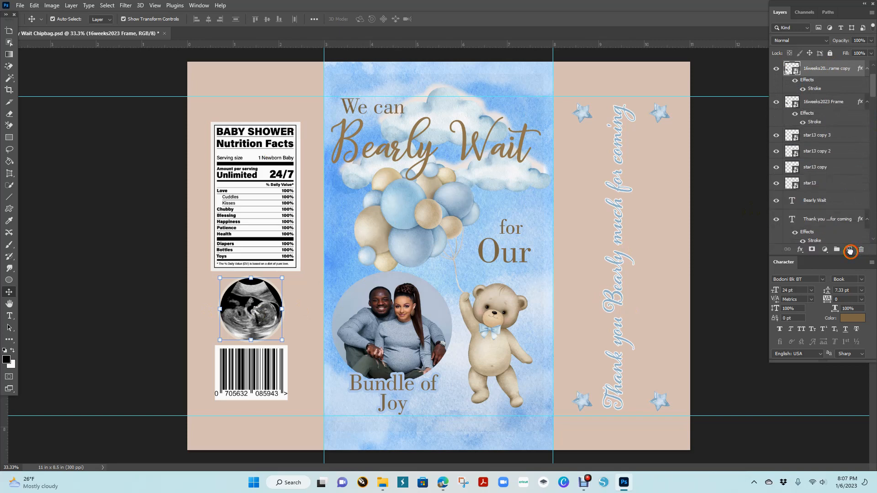
pyautogui.moveTo(248, 298); pyautogui.dragTo(602, 301)
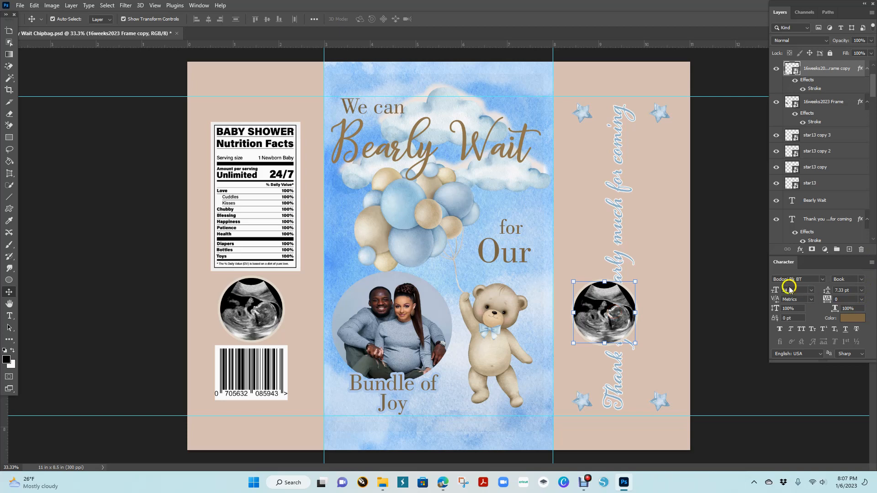
# Apply a Color Overlay to the ultrasound copy in blue 5fa3e8, sampled from the blue panel, with Normal blending at 100% opacity
pyautogui.click(799, 249)
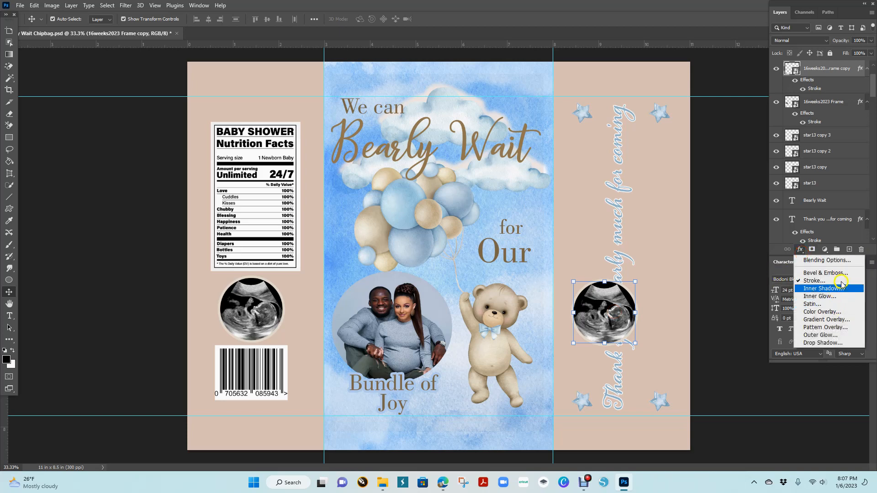
pyautogui.click(820, 312)
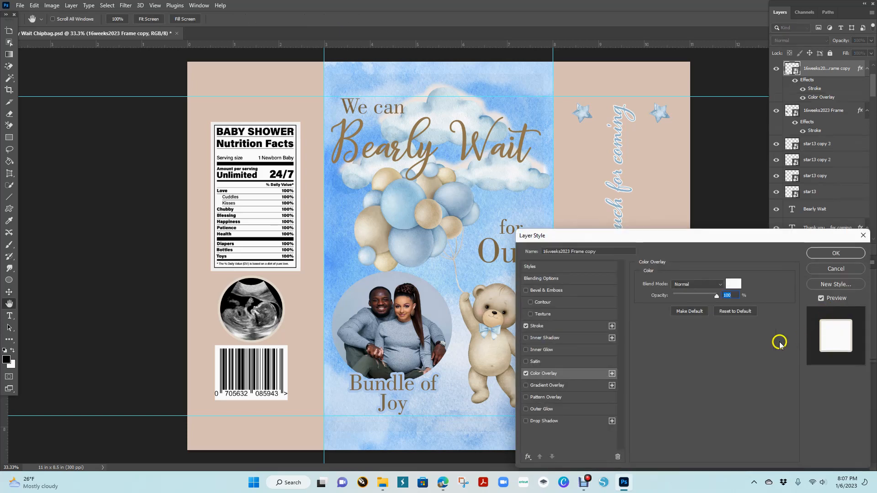
pyautogui.click(738, 286)
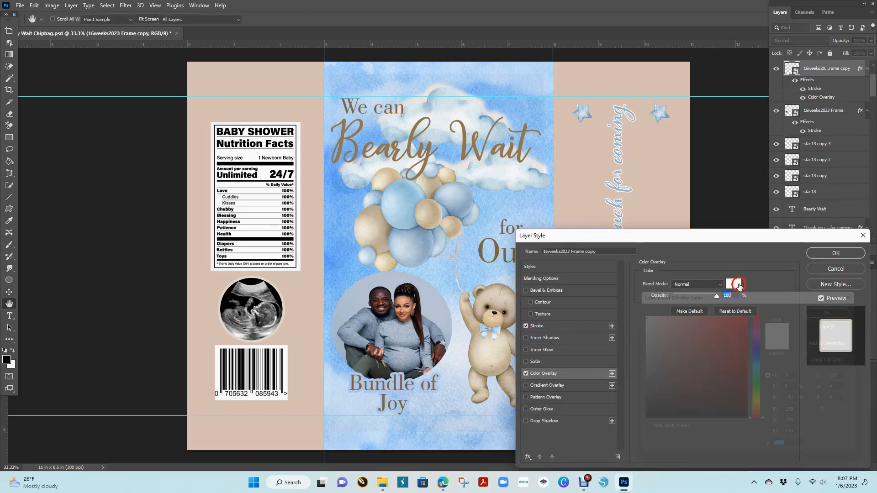
pyautogui.click(496, 201)
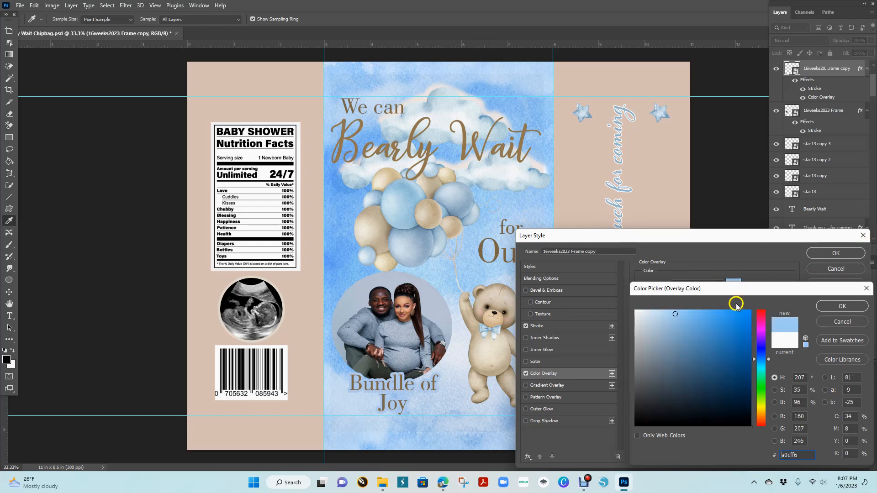
pyautogui.click(350, 191)
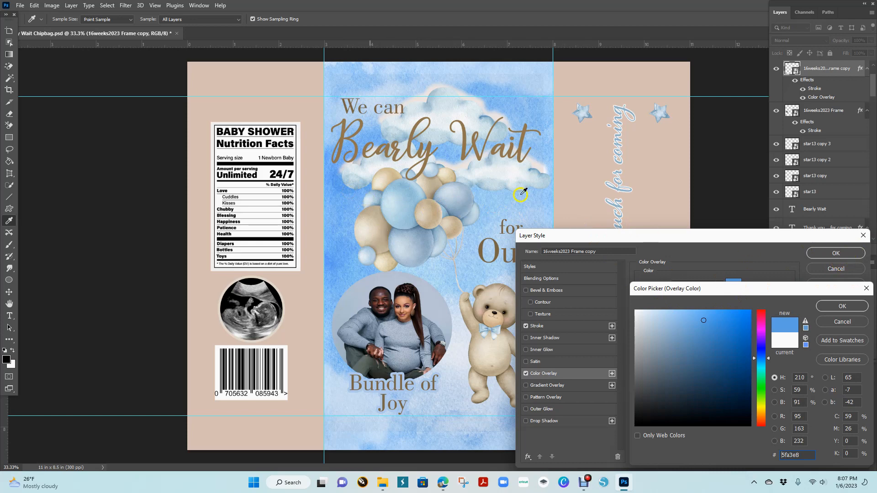
pyautogui.click(844, 306)
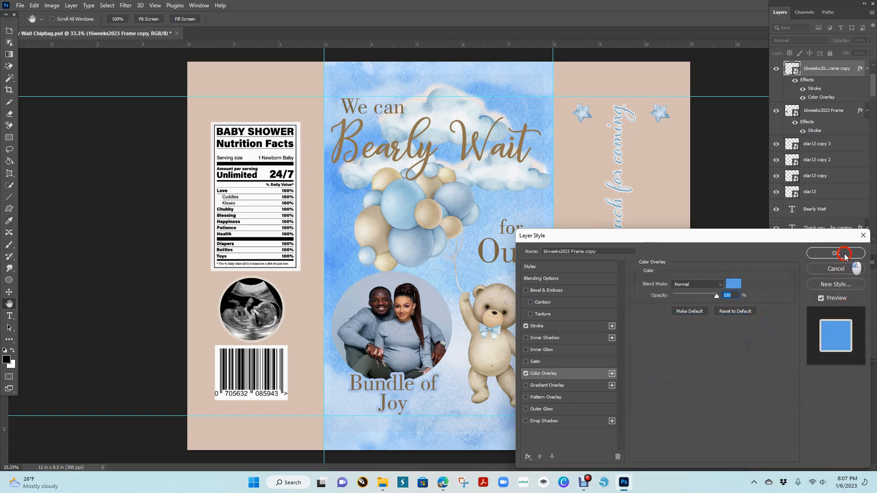
pyautogui.click(843, 254)
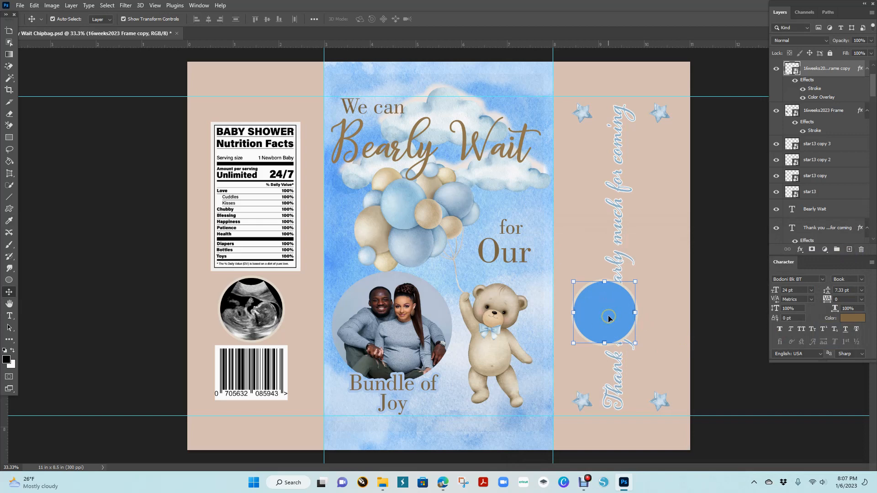
# Move the blue circle off the "Thank you Bearly much for coming" text and turn off its Stroke effect
pyautogui.moveTo(609, 318); pyautogui.dragTo(588, 346)
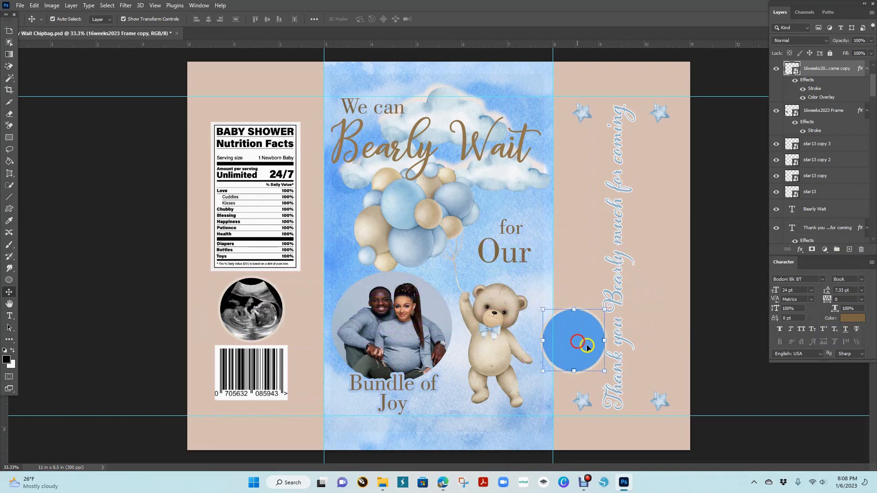
pyautogui.click(802, 251)
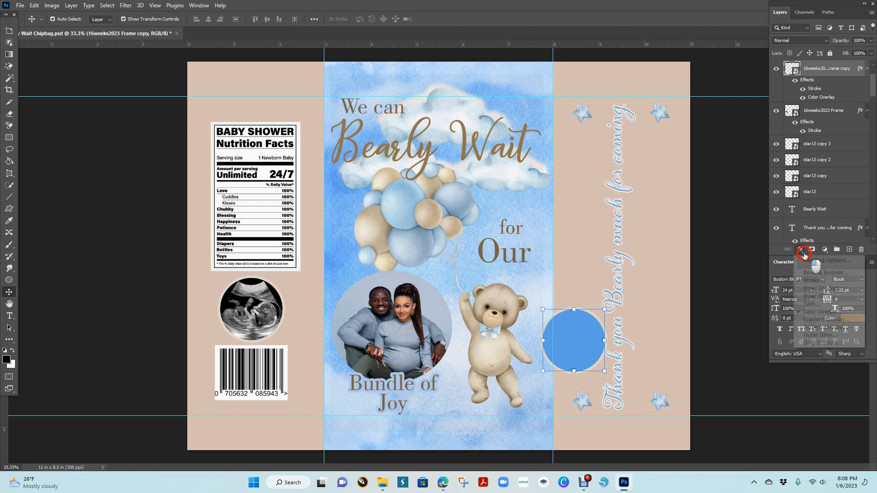
pyautogui.click(804, 281)
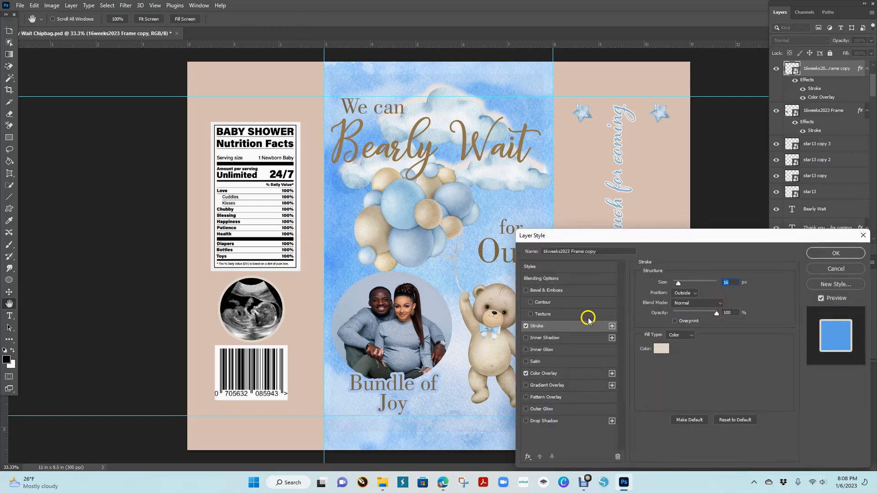
pyautogui.click(526, 326)
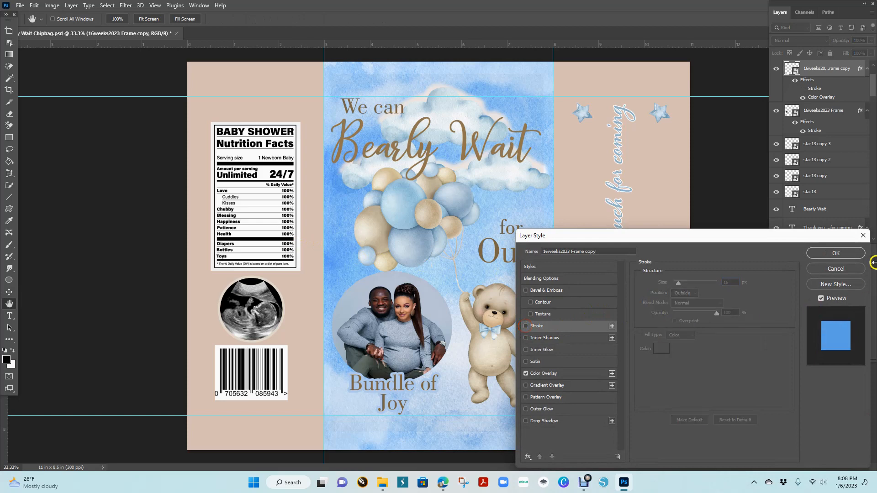
pyautogui.click(836, 254)
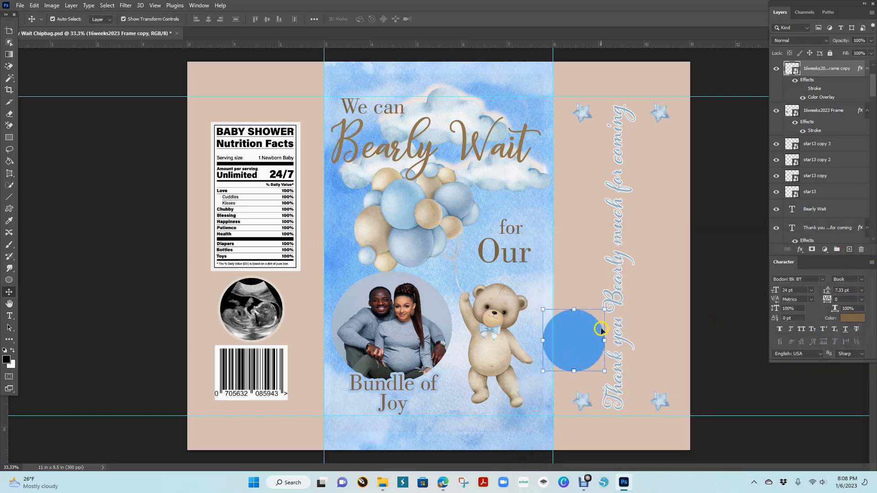
# Scale the blue circle to about 31.09% over the ultrasound and move its layer just above star13, behind the ultrasound
pyautogui.moveTo(571, 340); pyautogui.dragTo(247, 309)
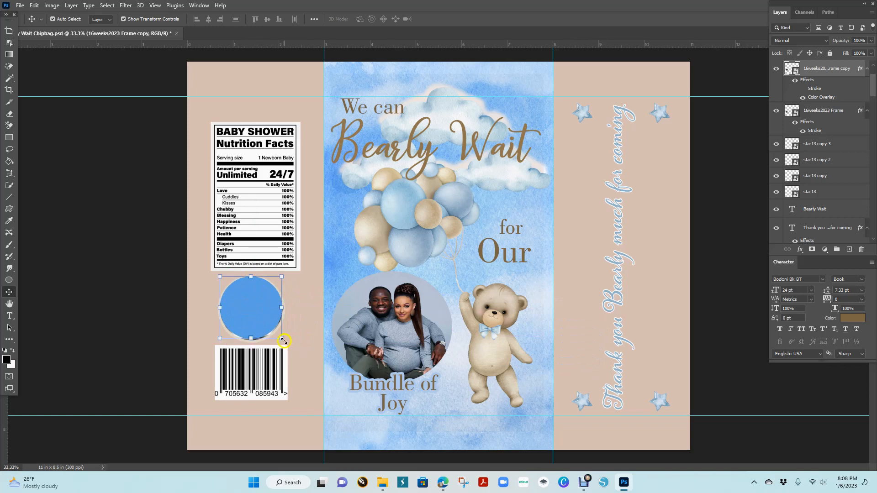
pyautogui.moveTo(283, 341); pyautogui.dragTo(268, 321)
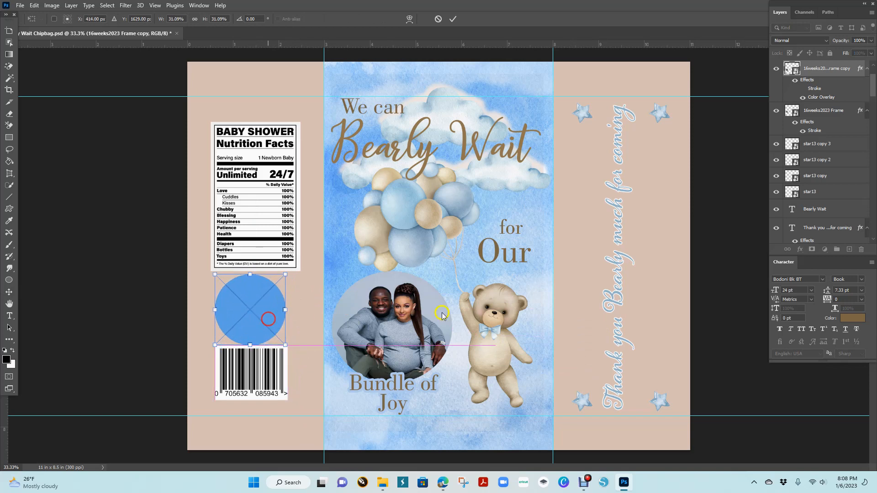
pyautogui.click(849, 70)
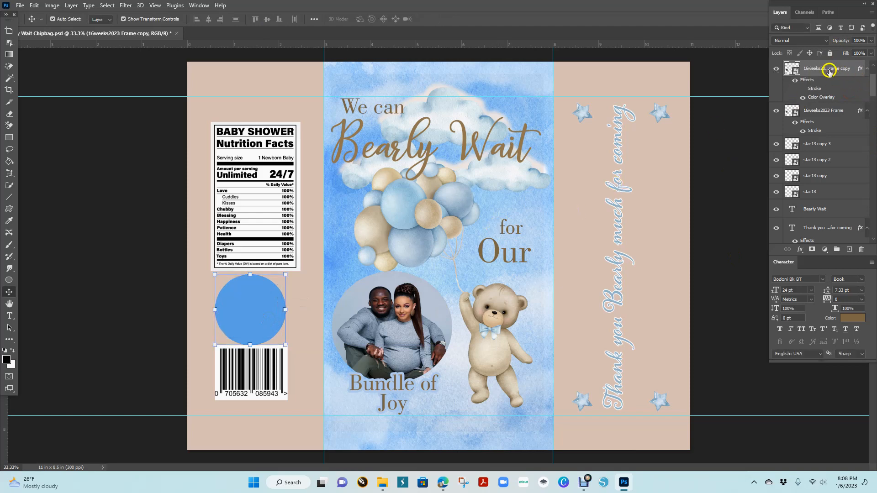
pyautogui.moveTo(829, 69); pyautogui.dragTo(817, 177)
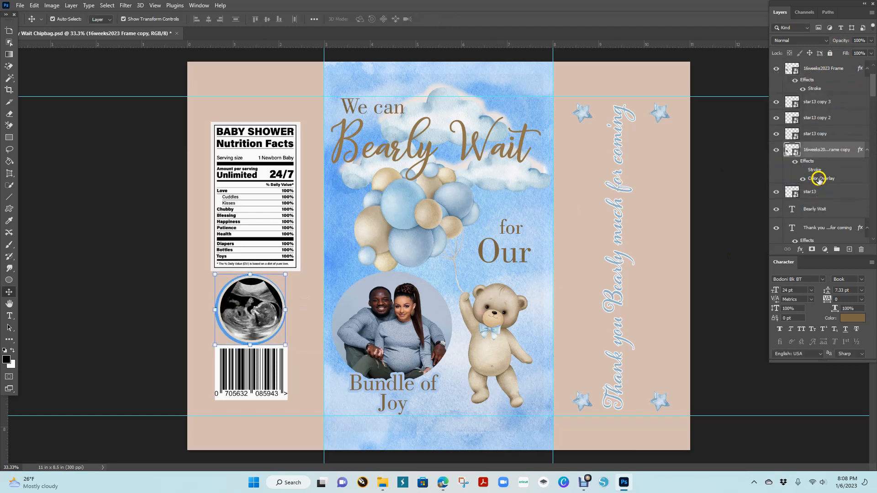
pyautogui.click(113, 294)
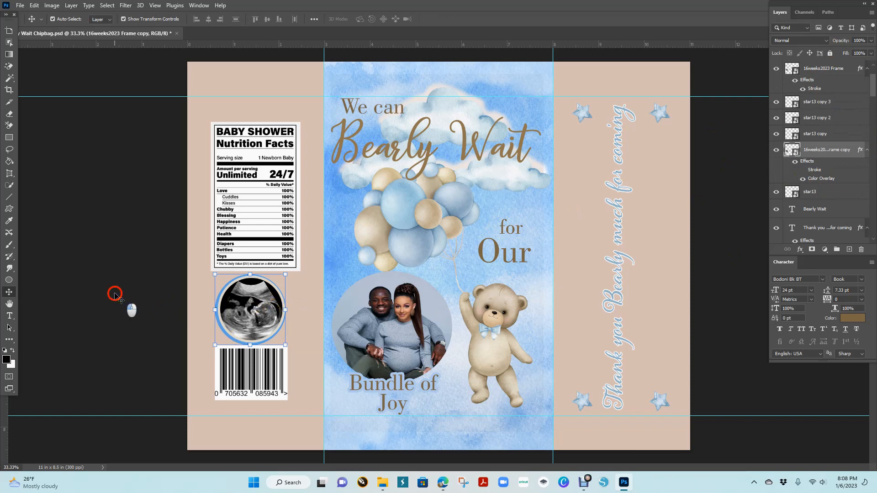
# Nudge the circular ultrasound until it sits centred inside the blue circle
pyautogui.click(263, 312)
pyautogui.press('Left')
pyautogui.press('Left')
pyautogui.press('Left')
pyautogui.press('Left')
pyautogui.press('Left')
pyautogui.press('Left')
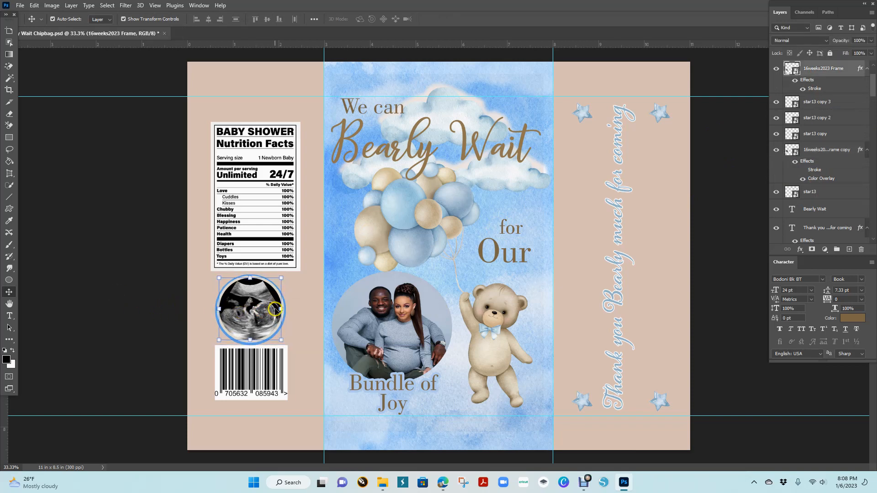
pyautogui.press('Down')
pyautogui.press('Down')
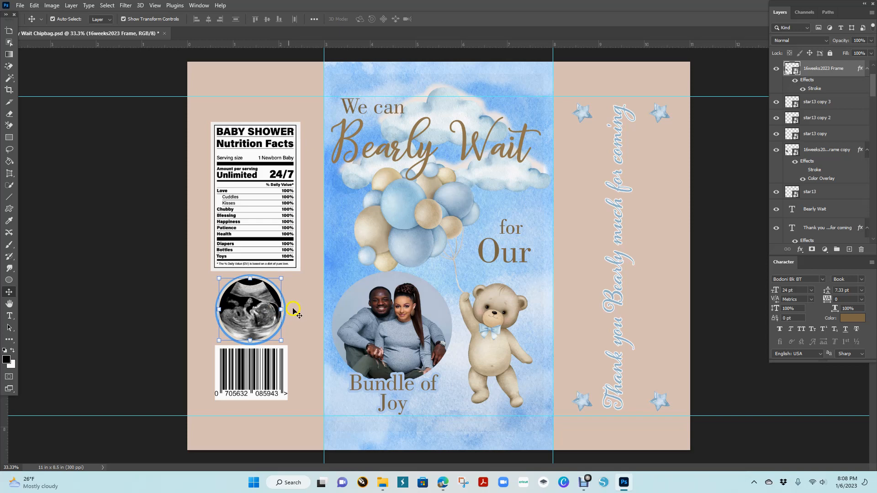
pyautogui.press('Right')
pyautogui.press('Right')
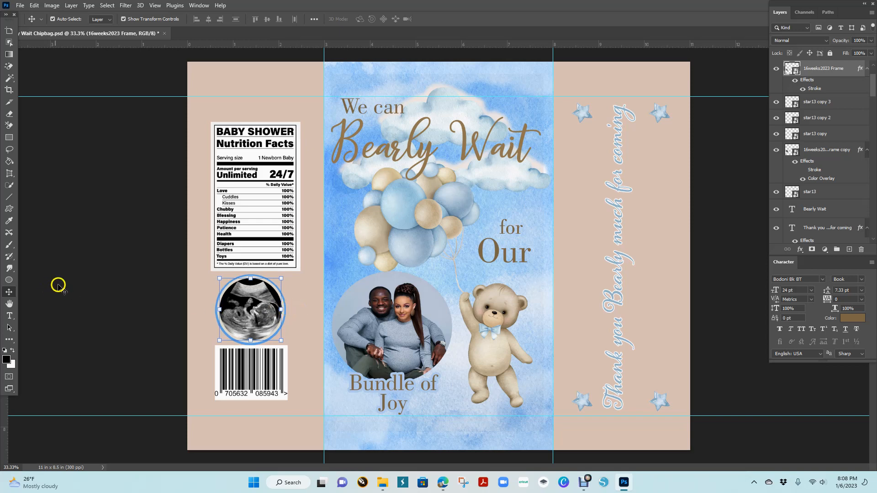
pyautogui.press('Down')
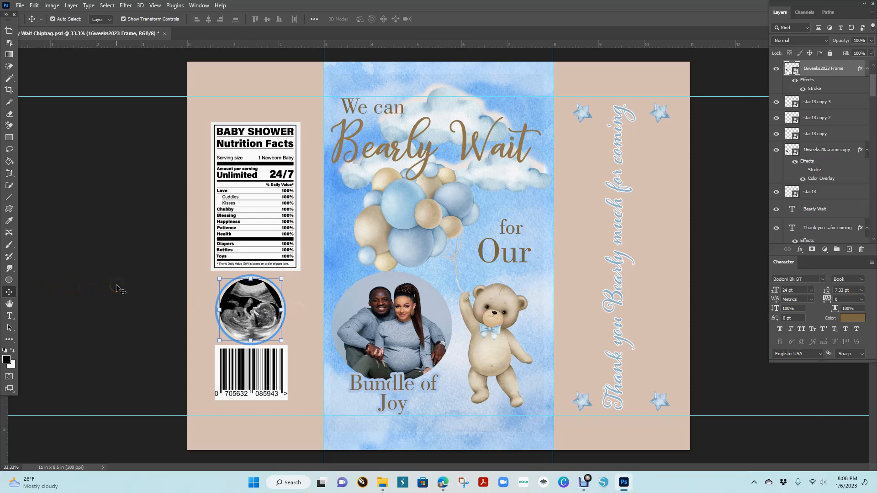
pyautogui.click(135, 295)
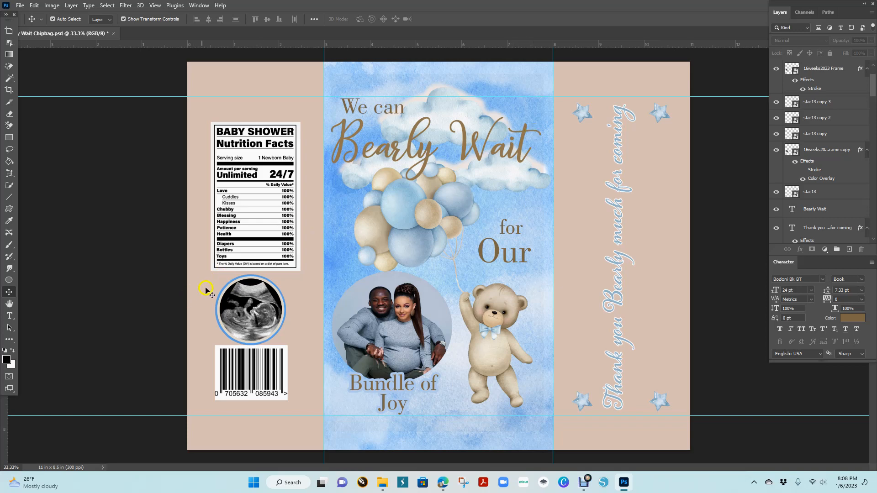
pyautogui.moveTo(211, 289); pyautogui.dragTo(254, 314)
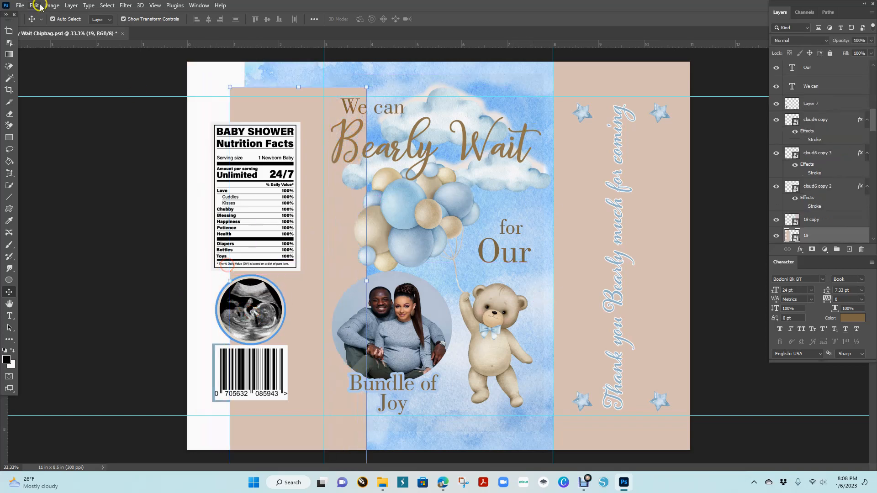
pyautogui.click(19, 5)
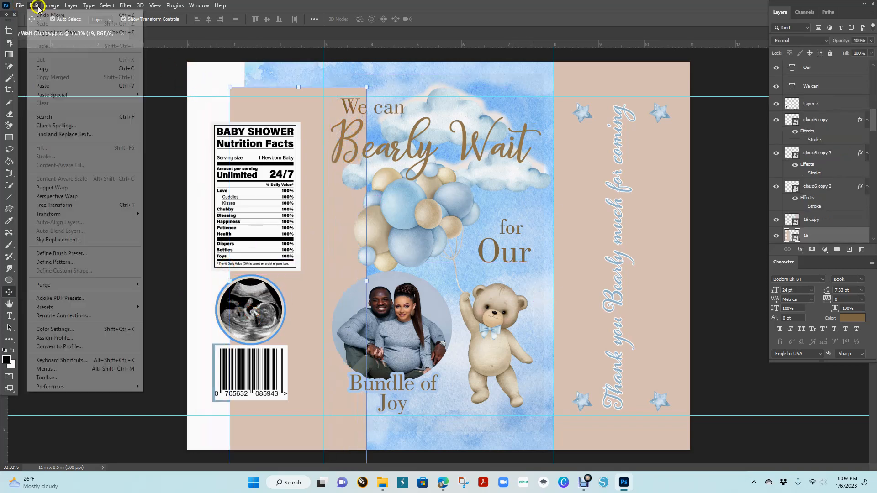
pyautogui.click(40, 15)
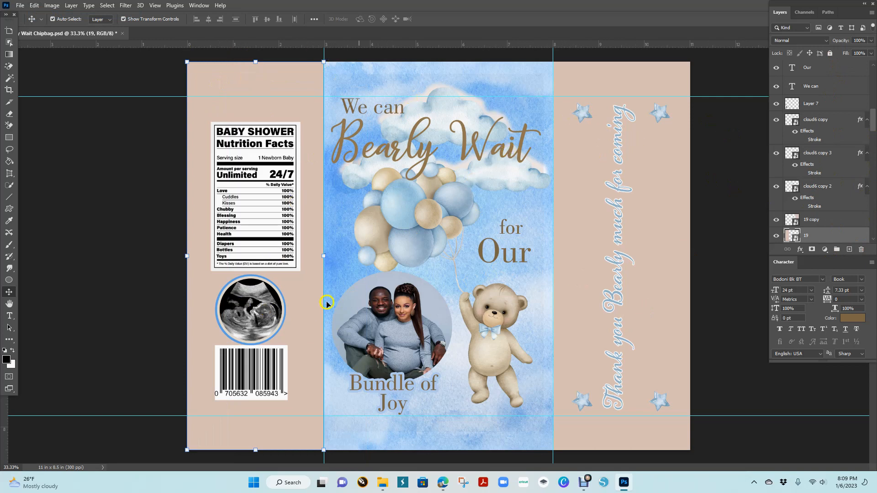
pyautogui.click(95, 175)
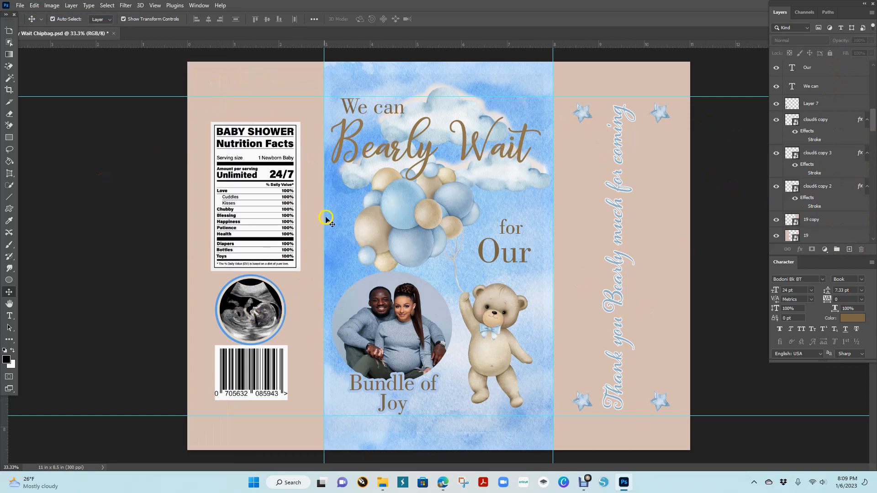
# Lock all attributes of layer 19, the beige background behind the nutrition label
pyautogui.click(276, 81)
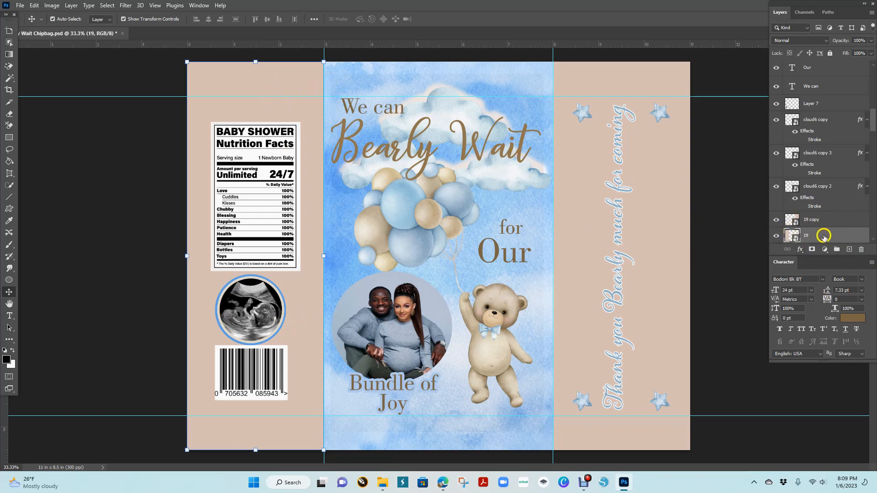
pyautogui.click(830, 54)
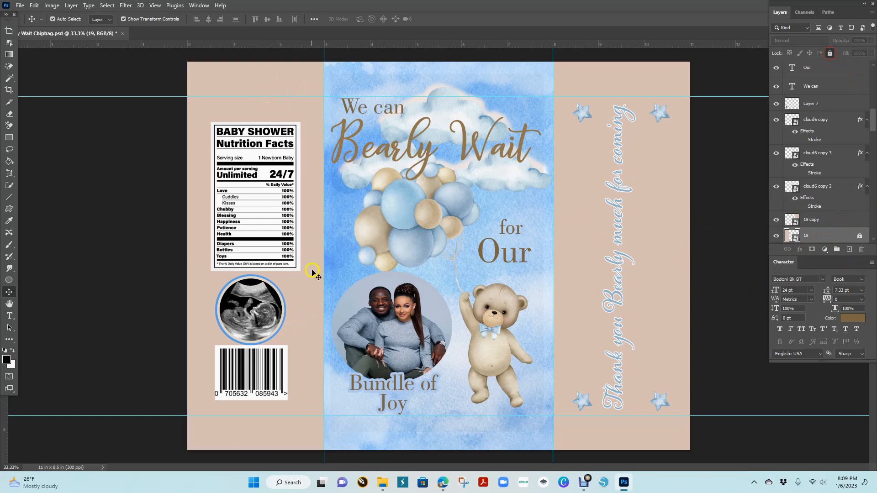
pyautogui.click(284, 314)
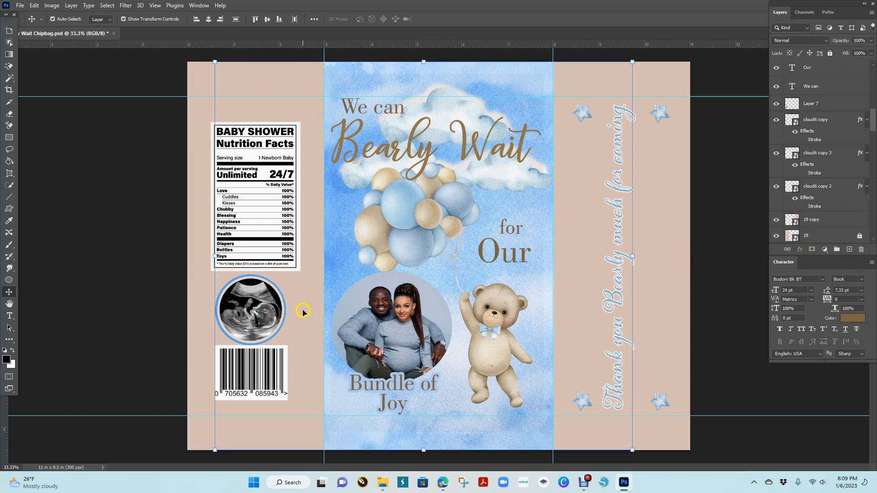
pyautogui.click(120, 269)
# Undo the accidental move of the sky watercolor 9 background and lock that layer completely
pyautogui.moveTo(298, 312); pyautogui.dragTo(247, 309)
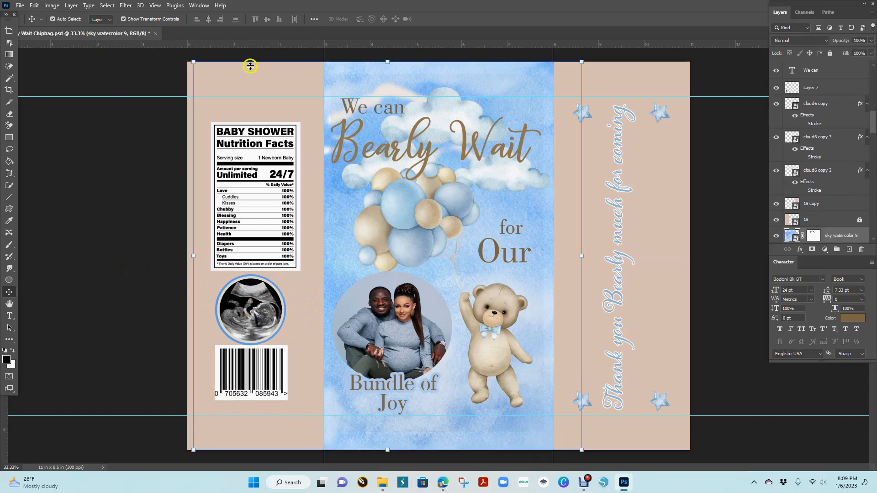
pyautogui.click(35, 5)
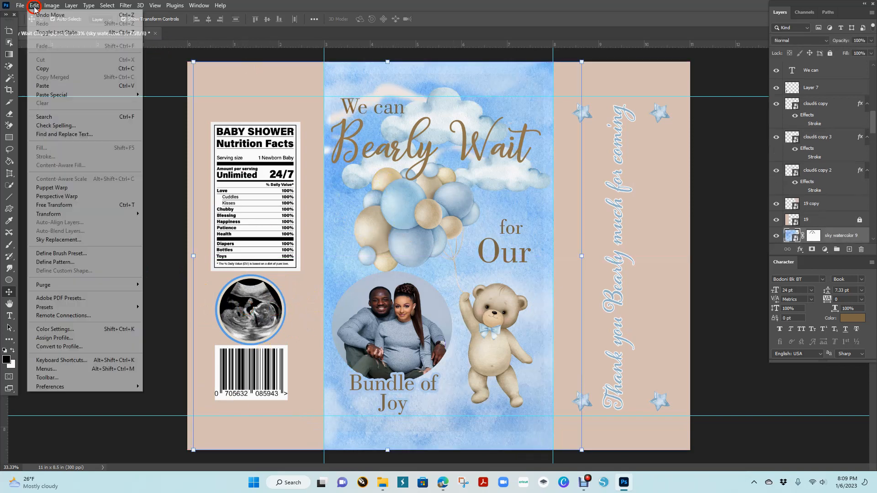
pyautogui.click(46, 16)
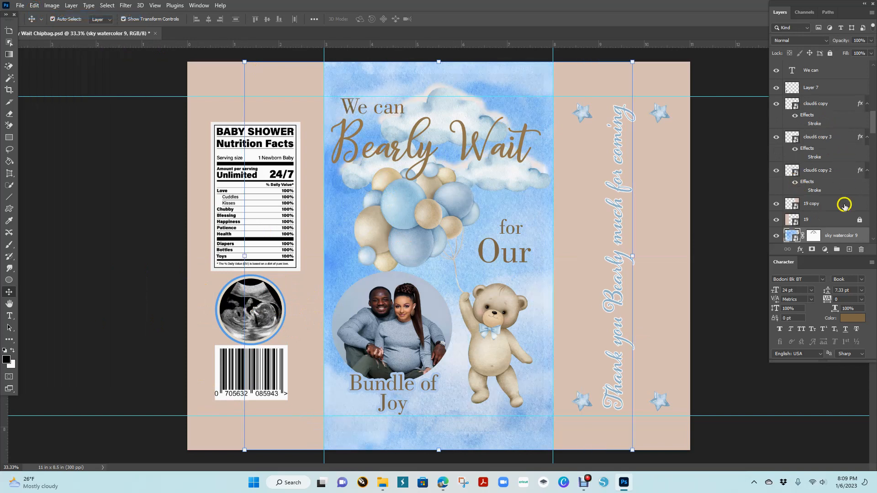
pyautogui.click(830, 53)
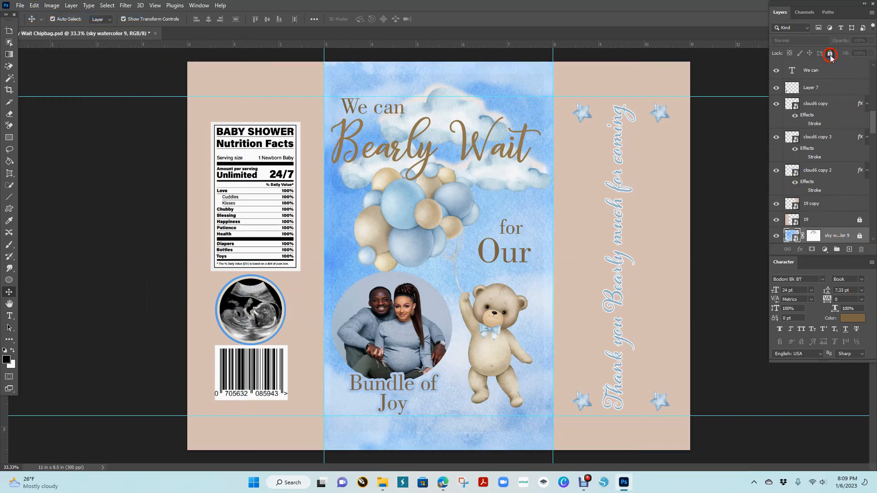
# Select the circular ultrasound together with the blue circle behind it and merge them into one layer
pyautogui.moveTo(301, 312); pyautogui.dragTo(213, 300)
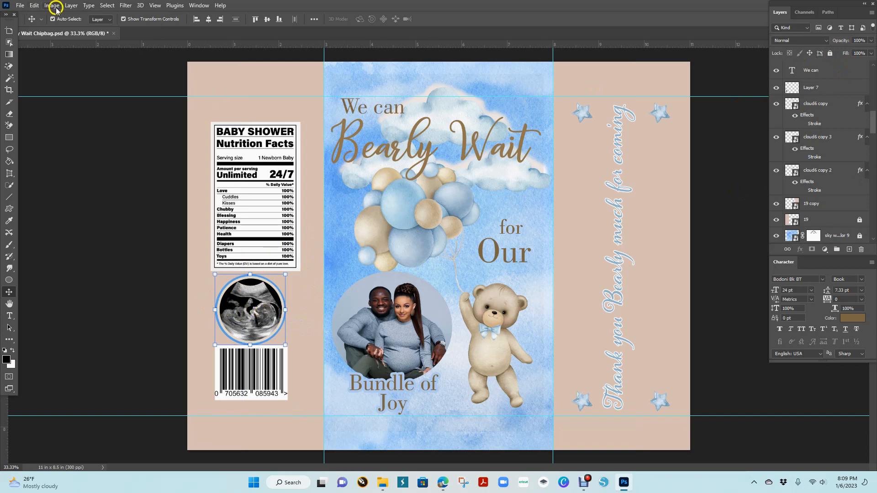
pyautogui.click(70, 6)
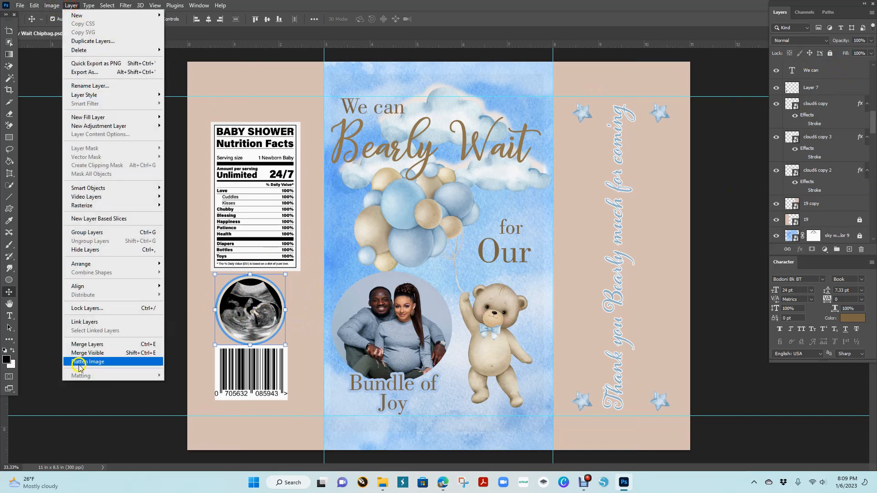
pyautogui.click(98, 346)
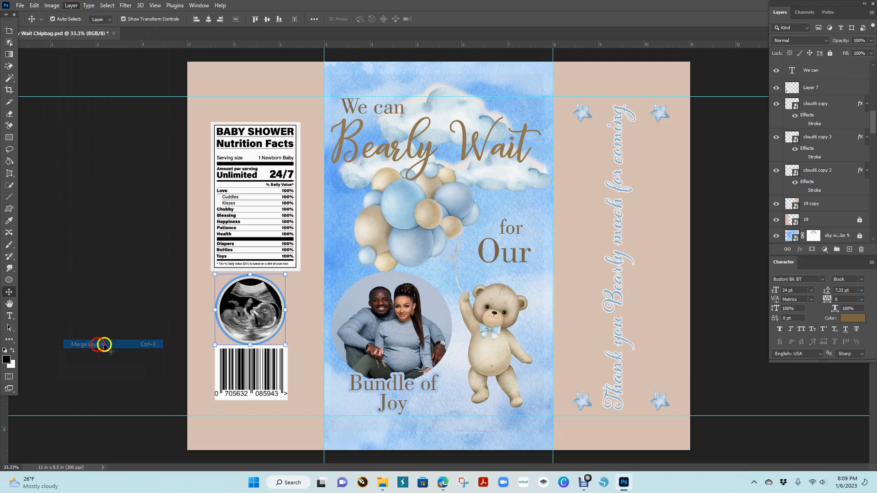
pyautogui.click(125, 280)
# Shift the merged ultrasound circle slightly to centre it between the nutrition label and the barcode, and deselect it
pyautogui.click(273, 305)
pyautogui.moveTo(265, 318); pyautogui.dragTo(262, 319)
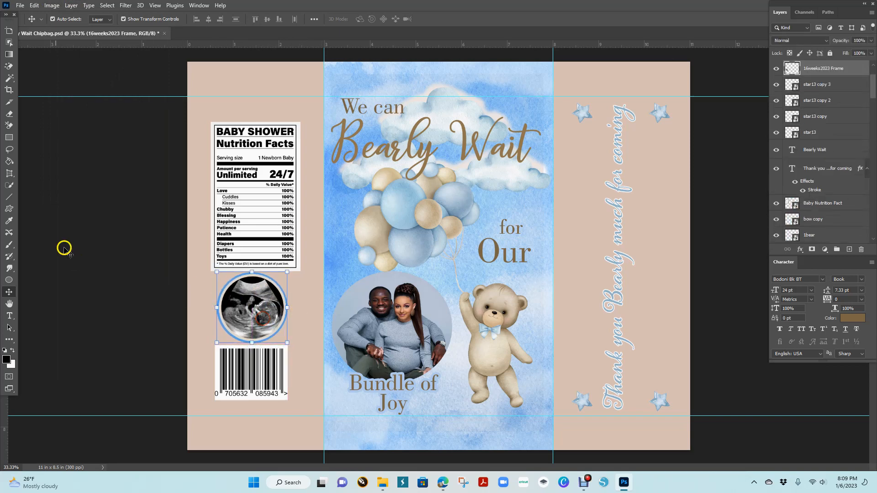
pyautogui.click(65, 248)
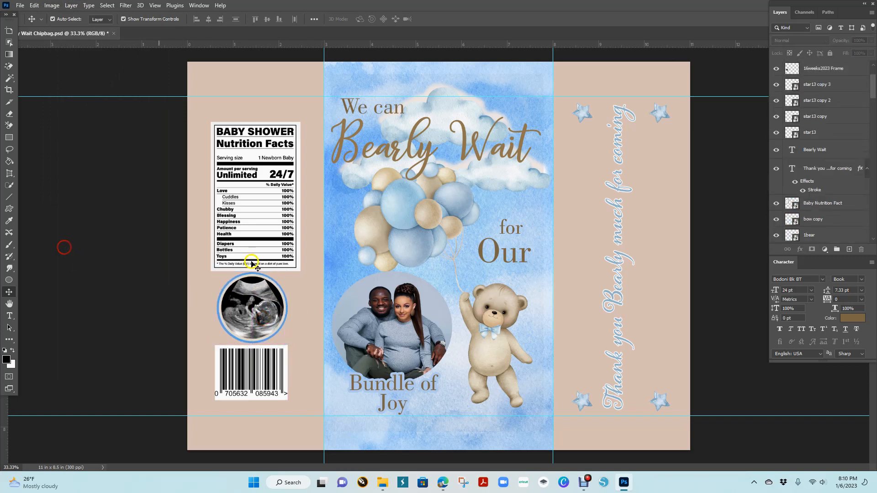
pyautogui.click(736, 307)
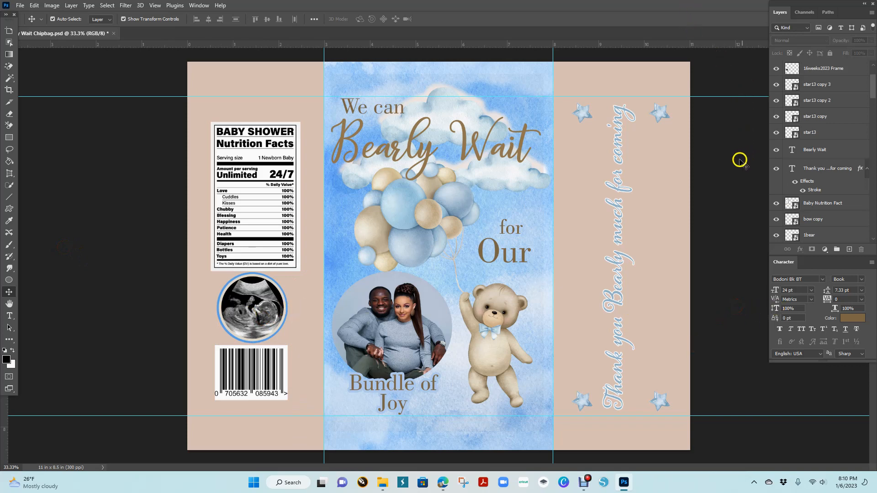